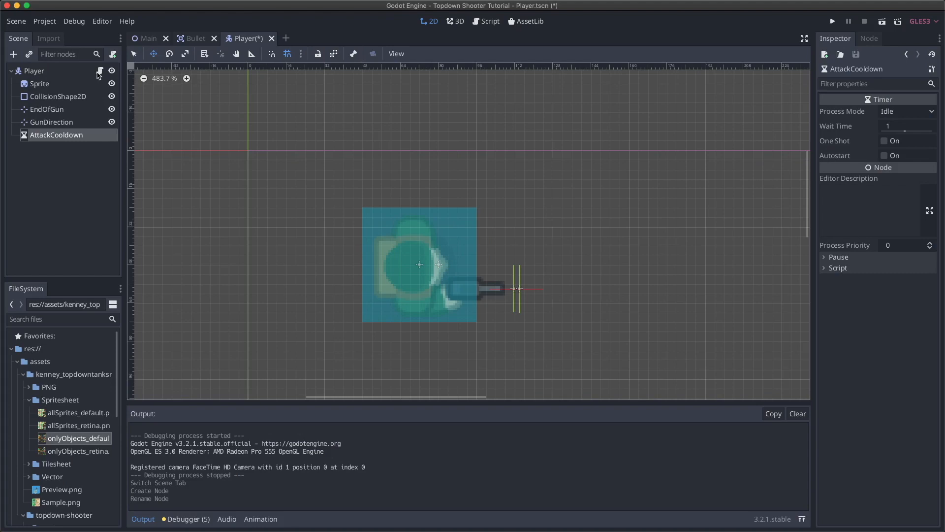
- In the Player script, declare `onready var attack_cooldown = $AttackCooldown` below the gun_direction variable
scroll(420, 177, "up", 6)
left_click(447, 183)
key("Return")
type("onread")
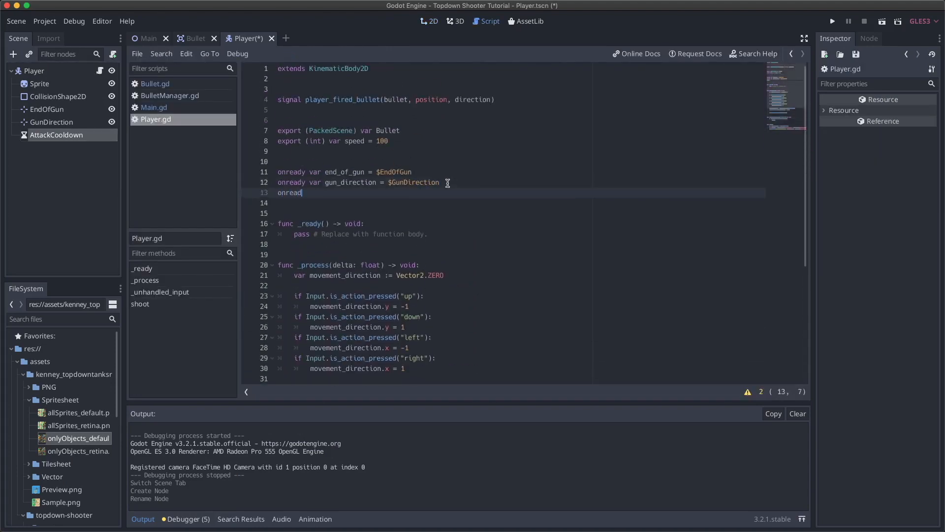
type("y var tt")
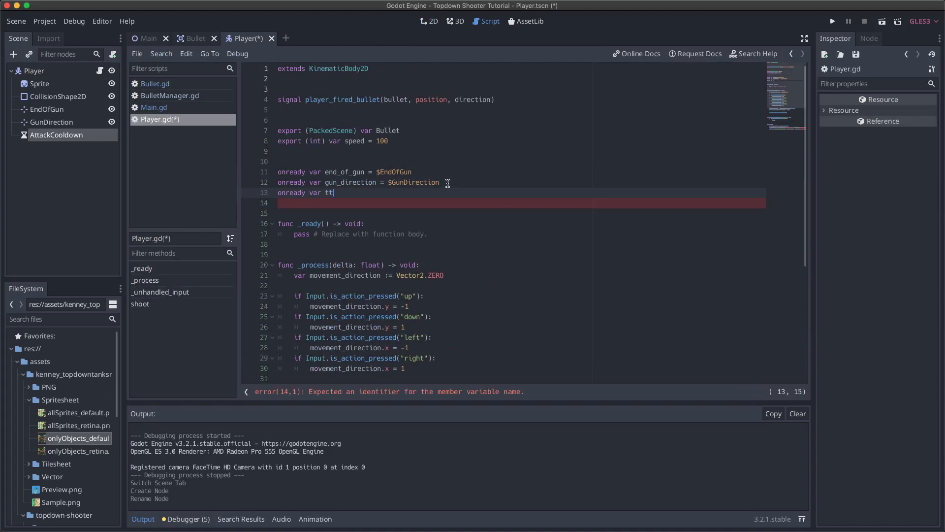
key("BackSpace")
key("BackSpace")
type("attack_cooldown = $AttackCooldown")
left_click(457, 214)
- At the start of the shoot() function, add the condition `if attack_cooldown.is_stopped():` with a placeholder `pass` body
scroll(460, 216, "down", 6)
scroll(460, 216, "up", 5)
scroll(460, 216, "up", 1)
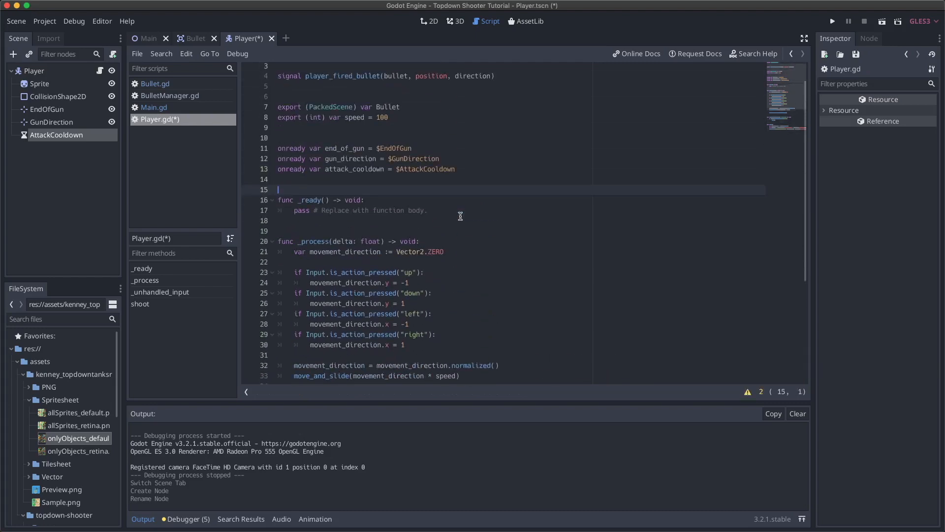
scroll(460, 216, "down", 5)
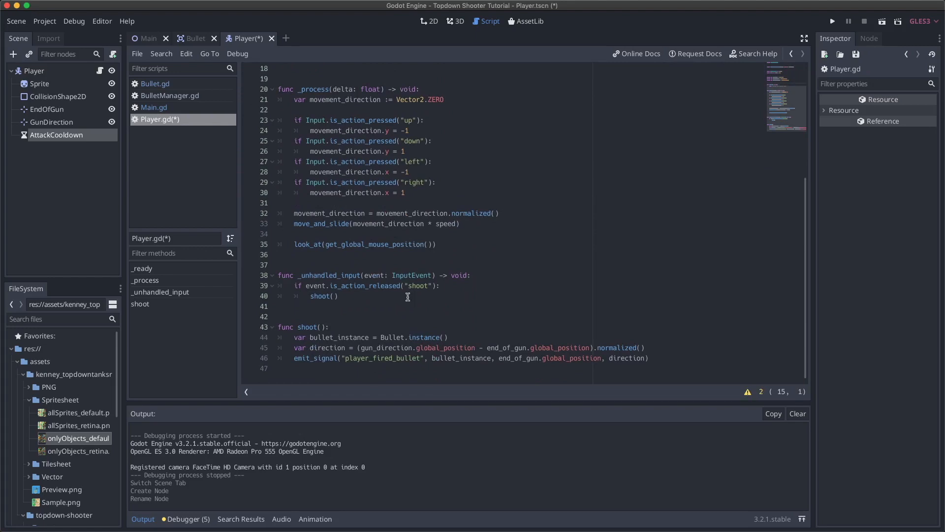
left_click(379, 327)
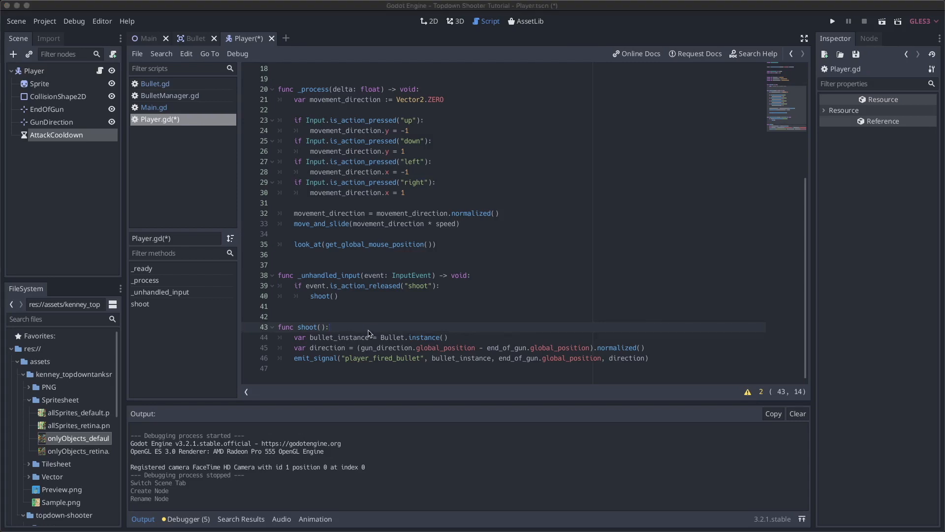
key("Return")
type("if atta")
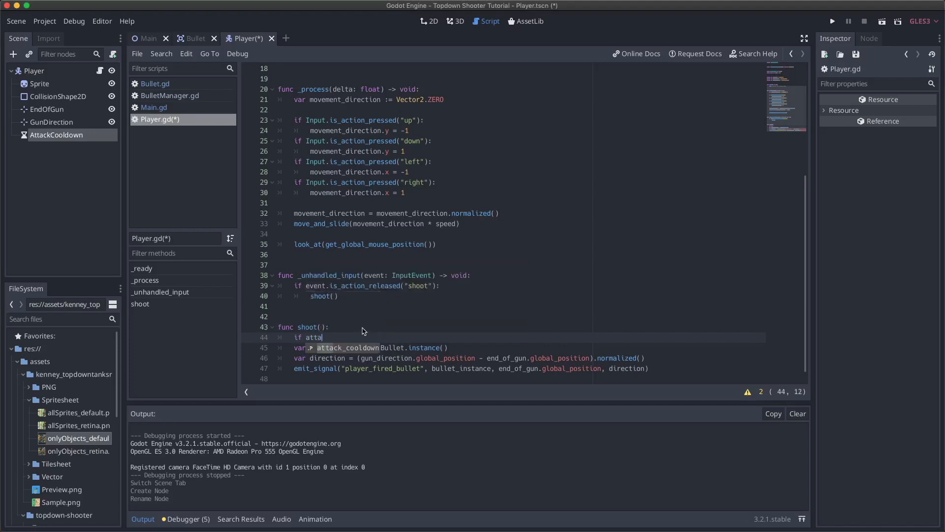
key("Return")
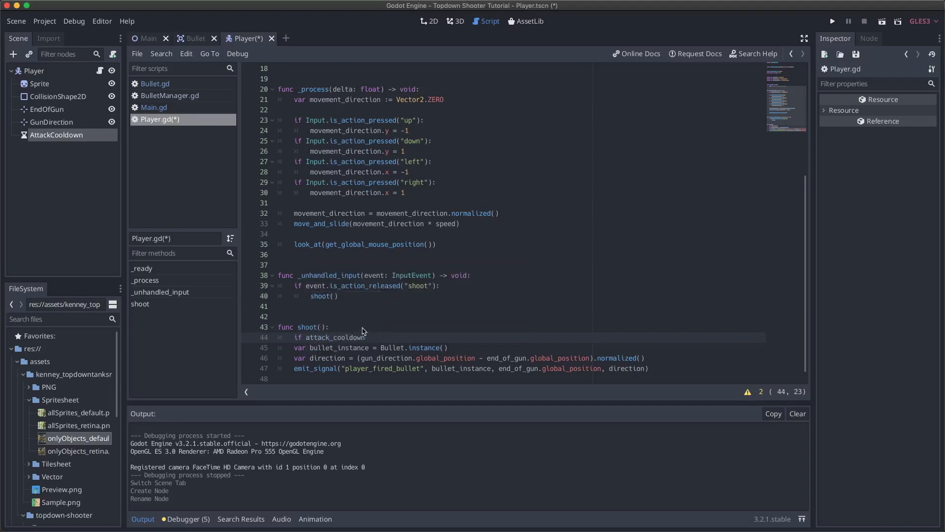
type(".is_sto")
key("Return")
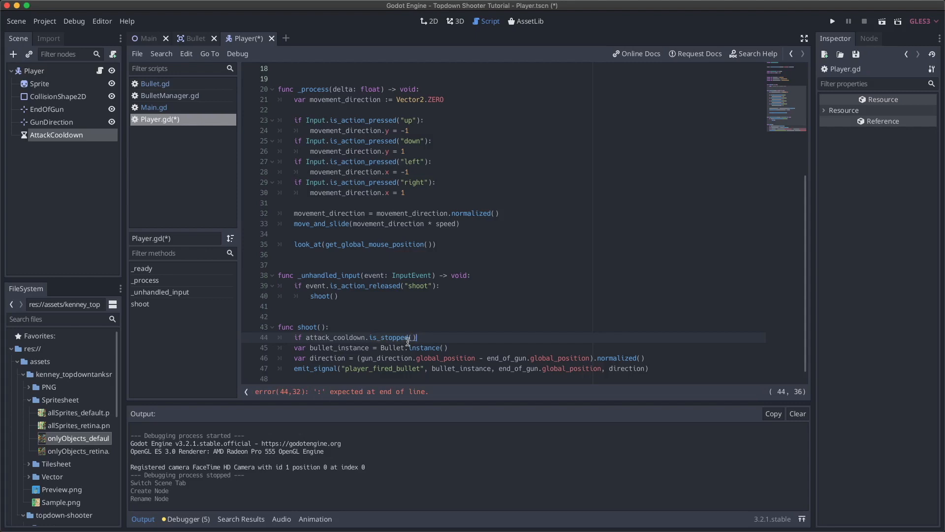
type(":")
key("Return")
type("pass")
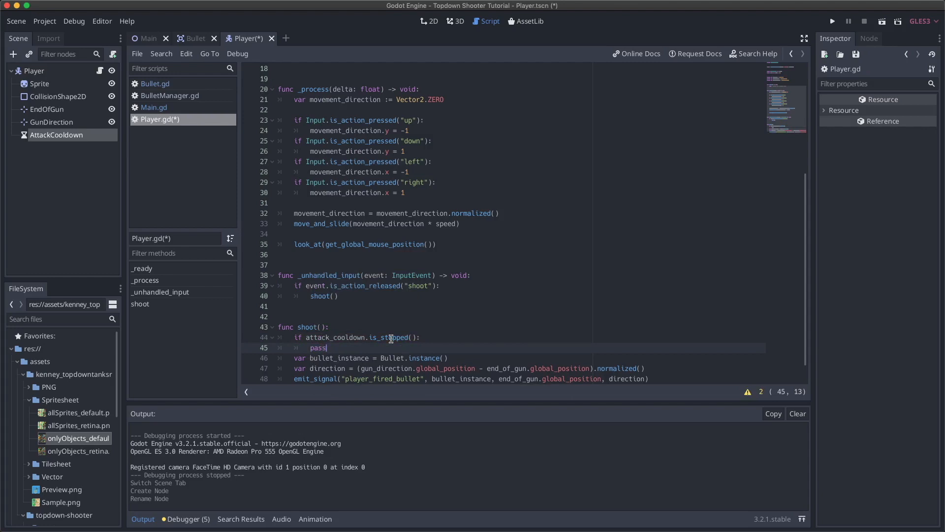
- Move the bullet_instance, direction and emit_signal lines above `pass` and indent them into the cooldown condition
scroll(390, 337, "down", 1)
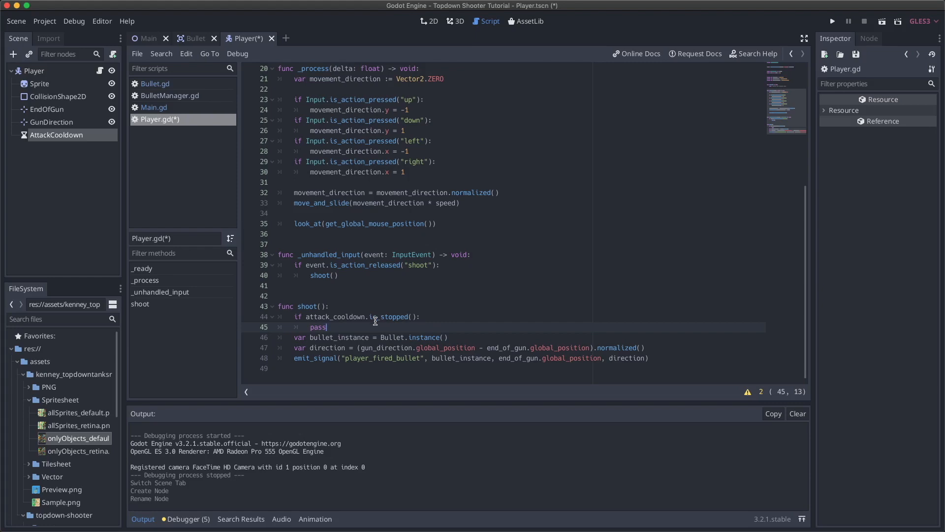
left_click(295, 337)
key("shift+Down")
key("shift+Down")
key("shift+End")
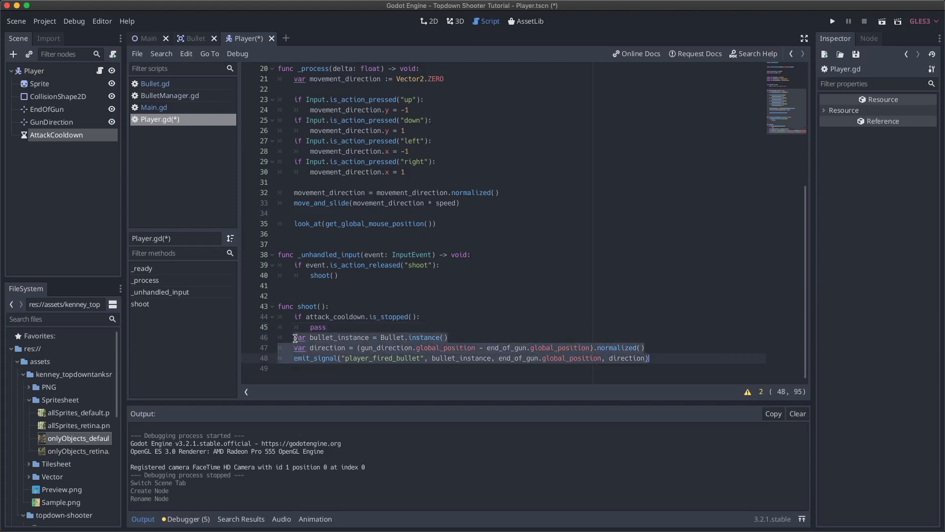
key("alt+Up")
key("Tab")
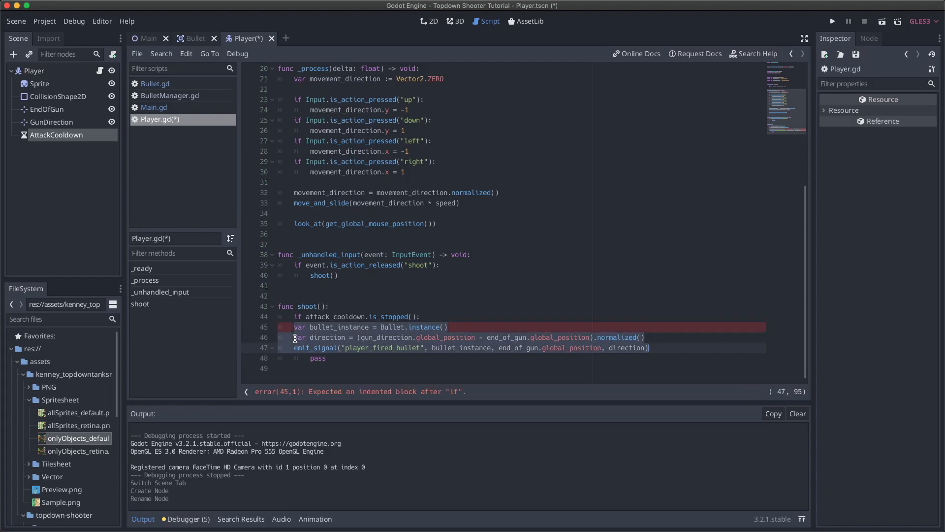
- Delete the placeholder `pass` and its indentation below the emit_signal line in shoot()
left_click(350, 358)
key("BackSpace")
key("BackSpace")
key("BackSpace")
key("BackSpace")
key("BackSpace")
key("BackSpace")
key("BackSpace")
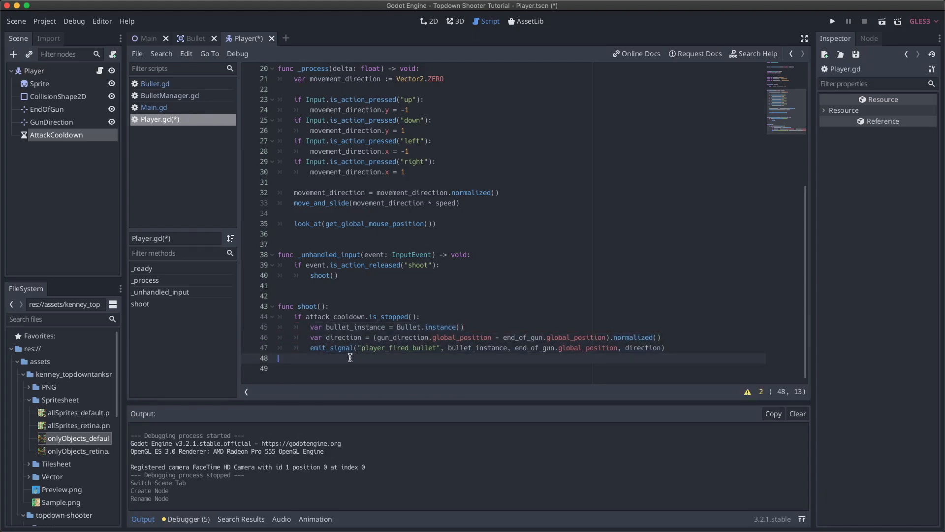
- Add an `else:` branch containing `pass` to the cooldown condition in shoot()
key("Return")
type("else:")
key("Return")
type("pass")
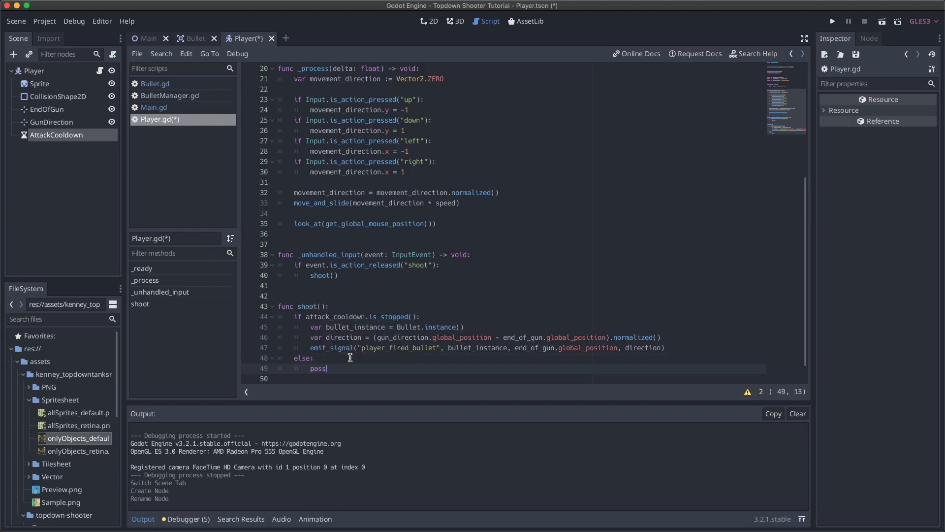
- Insert `attack_cooldown.start()` directly after the emit_signal line inside the cooldown condition
left_click(373, 347)
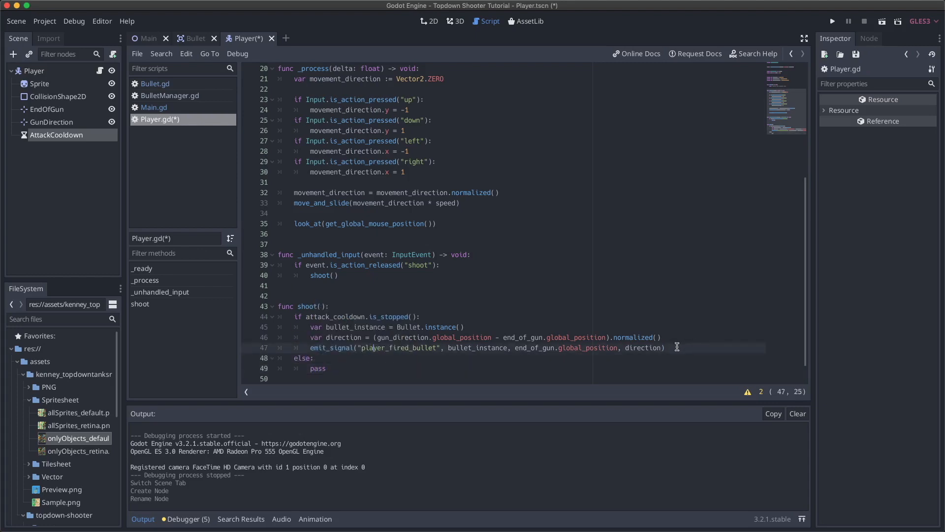
key("Return")
type("attack_cooldown.start(")
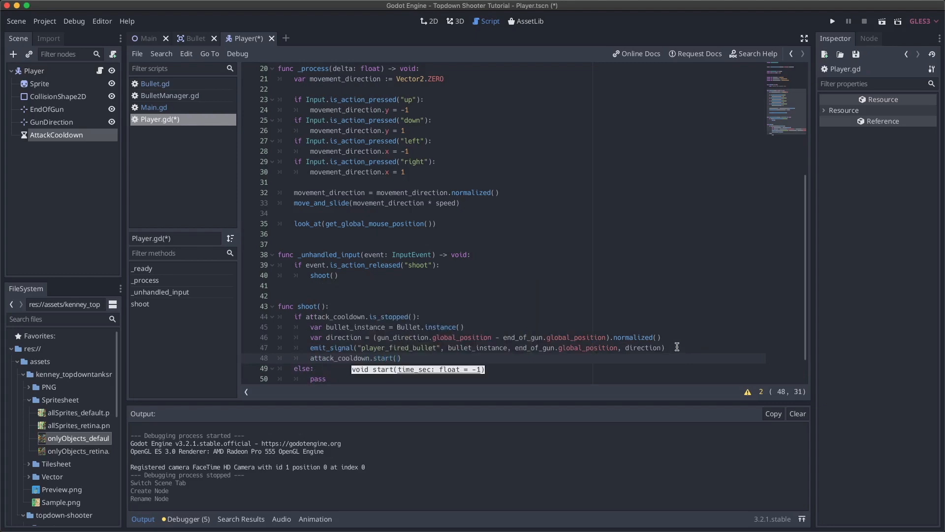
left_click(472, 337)
scroll(370, 333, "down", 1)
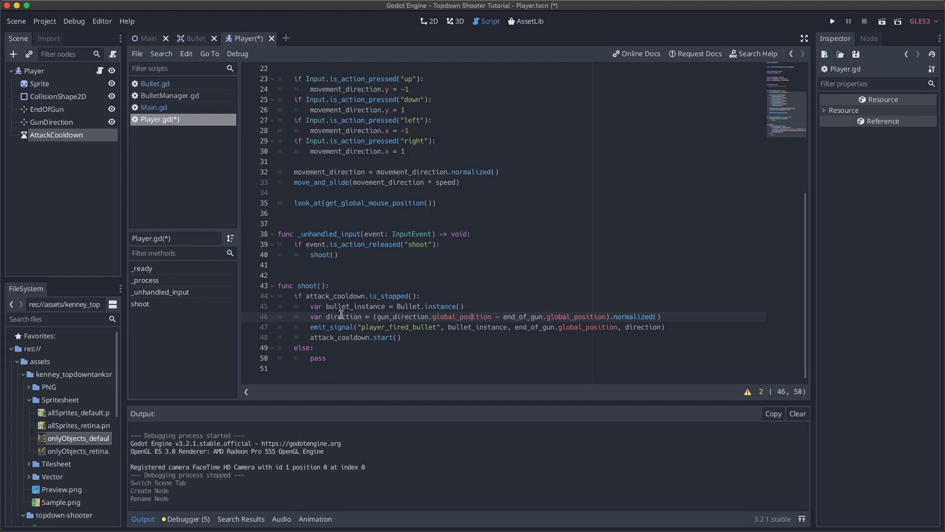
- Remove the `else:` branch and its `pass` from the end of shoot()
double_click(392, 297)
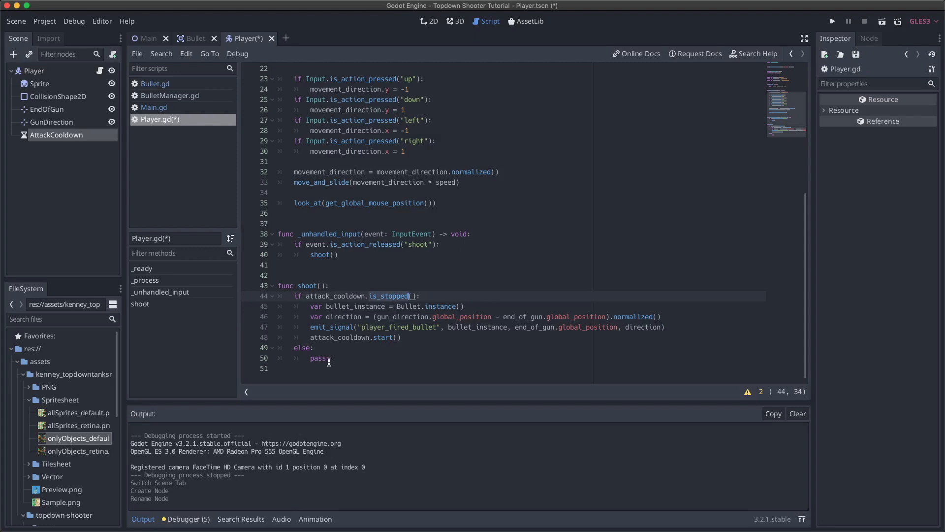
left_click_drag(331, 360, 438, 341)
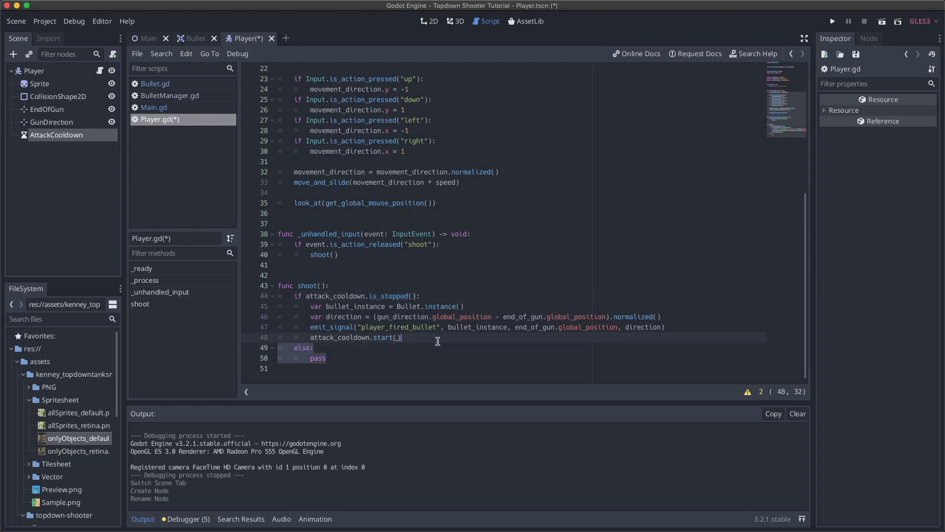
key("BackSpace")
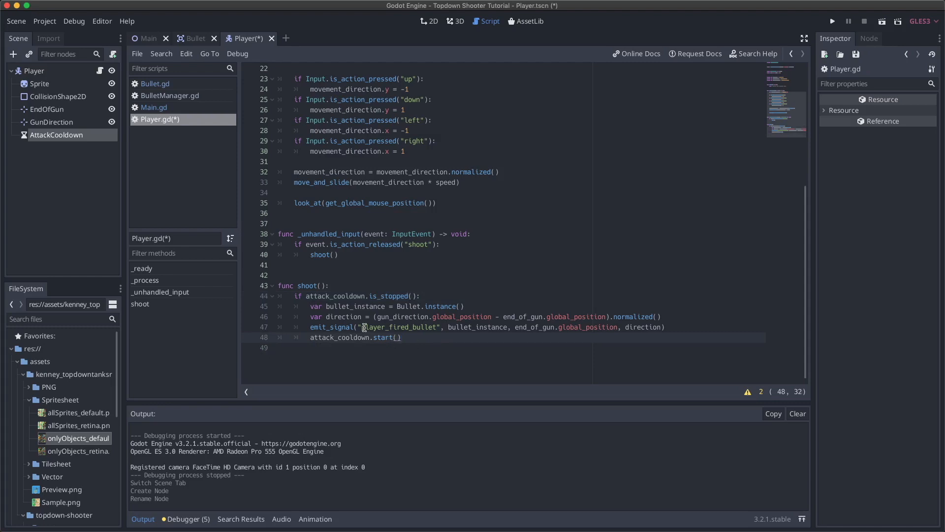
- Turn on One Shot for the AttackCooldown timer and save the scene
left_click(59, 134)
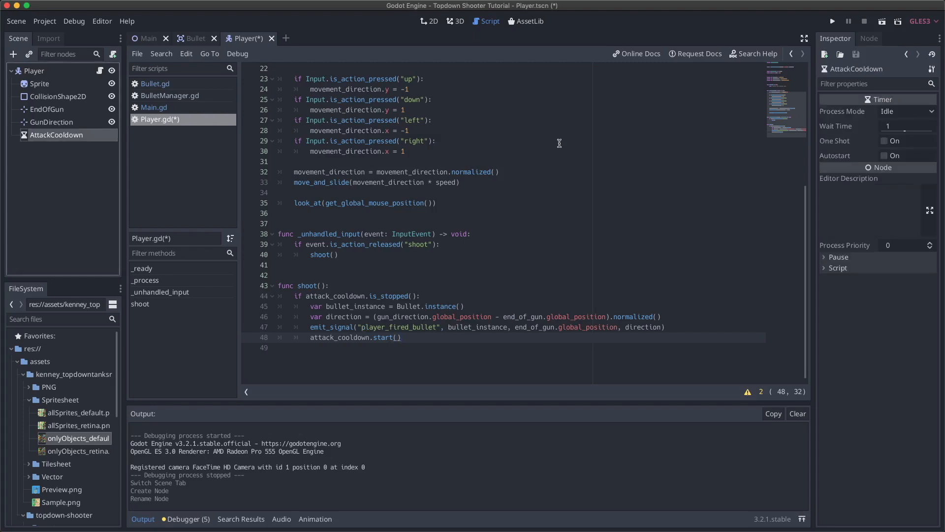
left_click(884, 141)
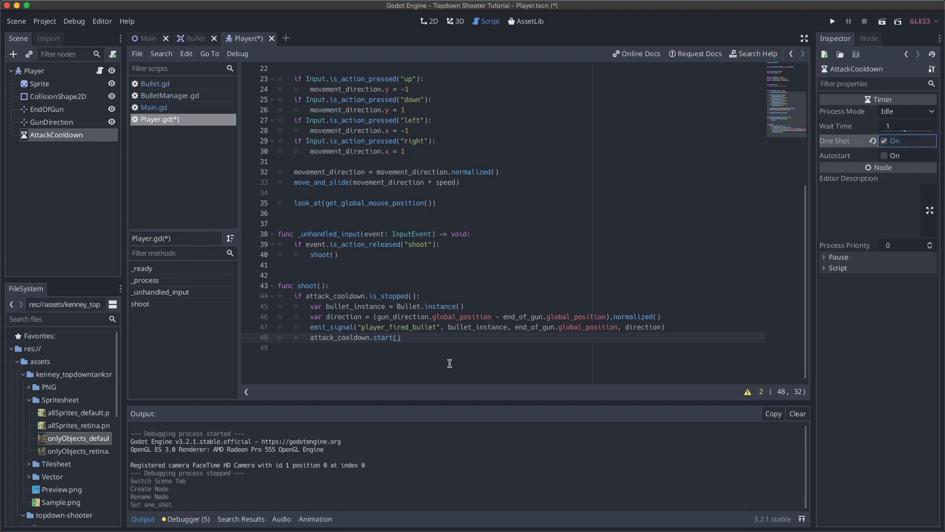
key("super+s")
- Run the project to test the firing cooldown, and close the game window
key("super+b")
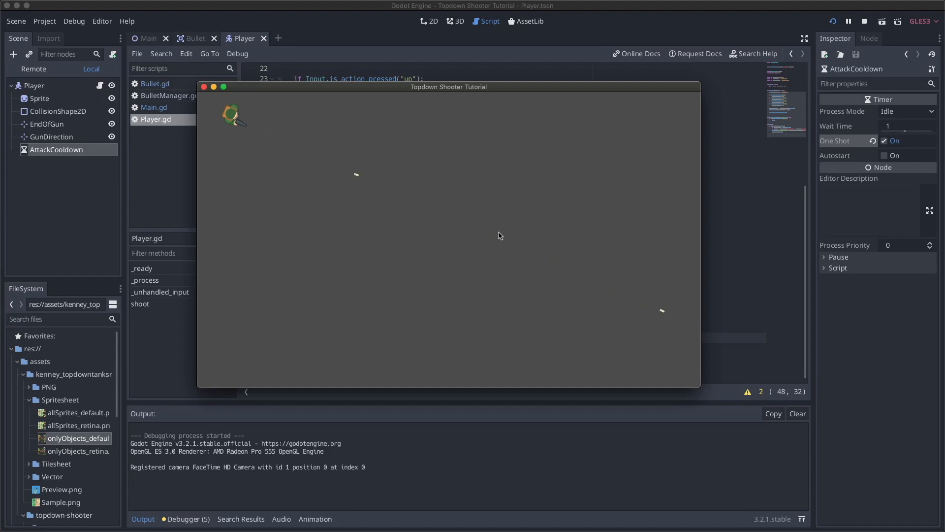
left_click(205, 87)
- Set the AttackCooldown timer's wait time to 0.7 and save the scene
left_click(901, 129)
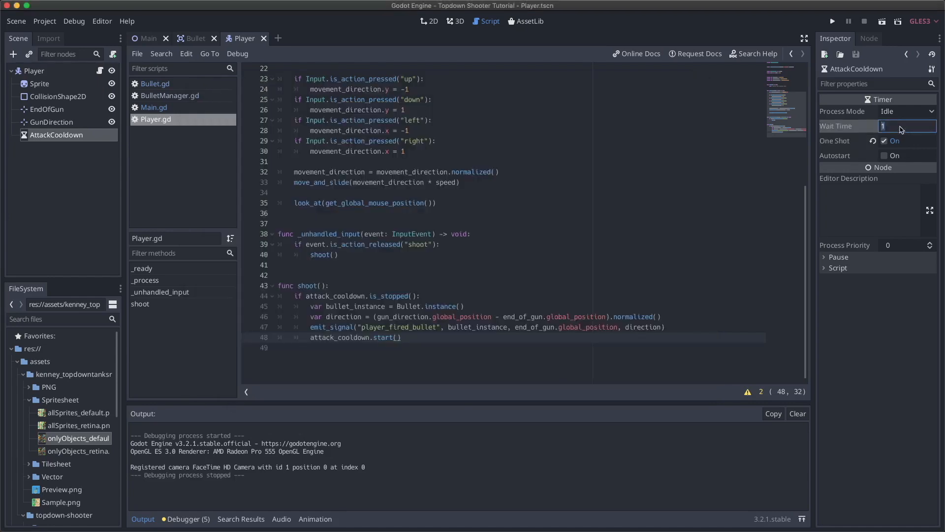
type("0.7")
key("Return")
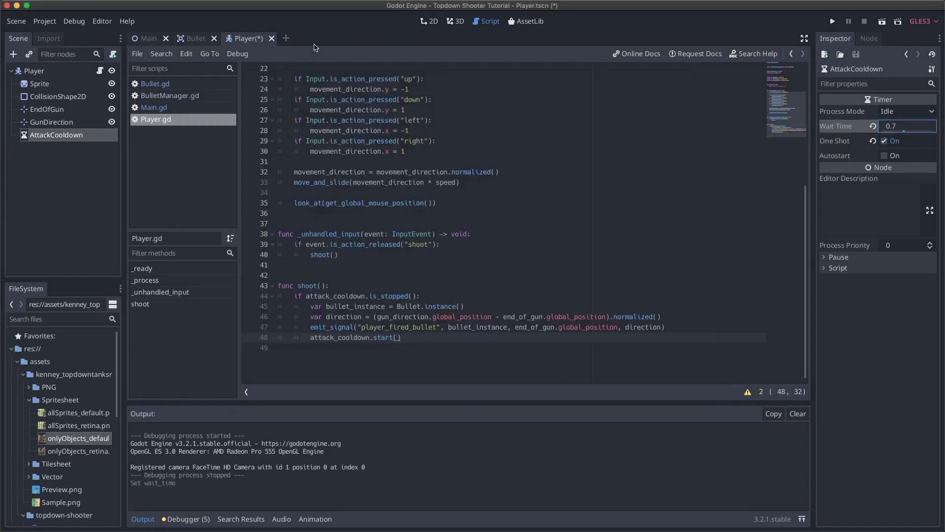
key("super+s")
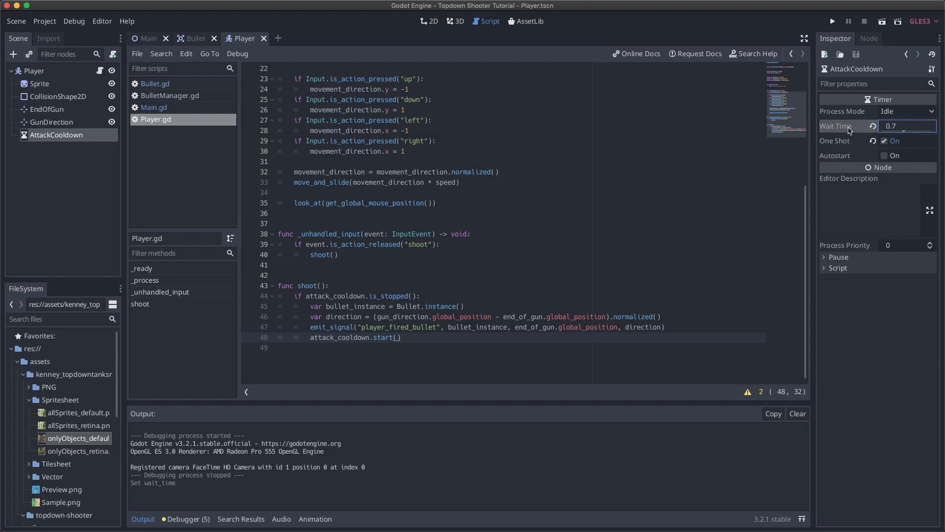
- Run the project again, fire several shots while moving the player to test the shorter cooldown, and close the game
key("super+b")
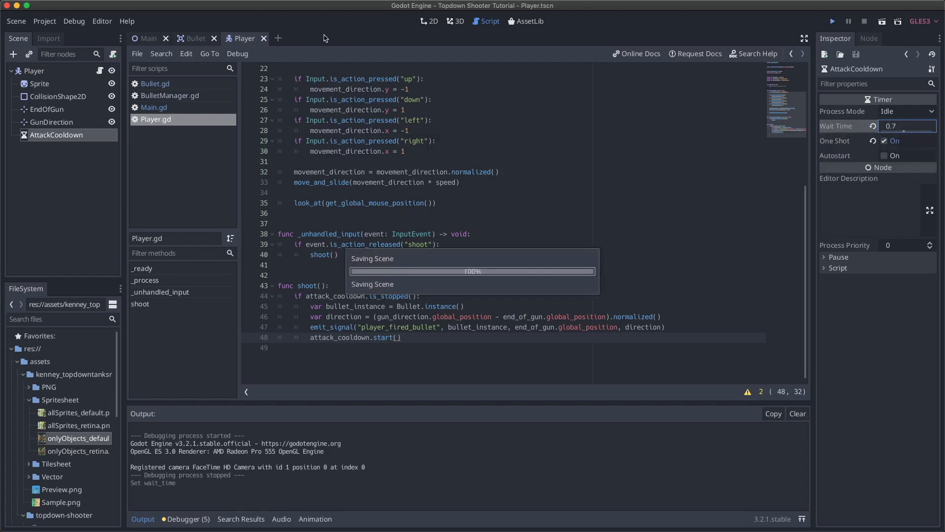
left_click(465, 224)
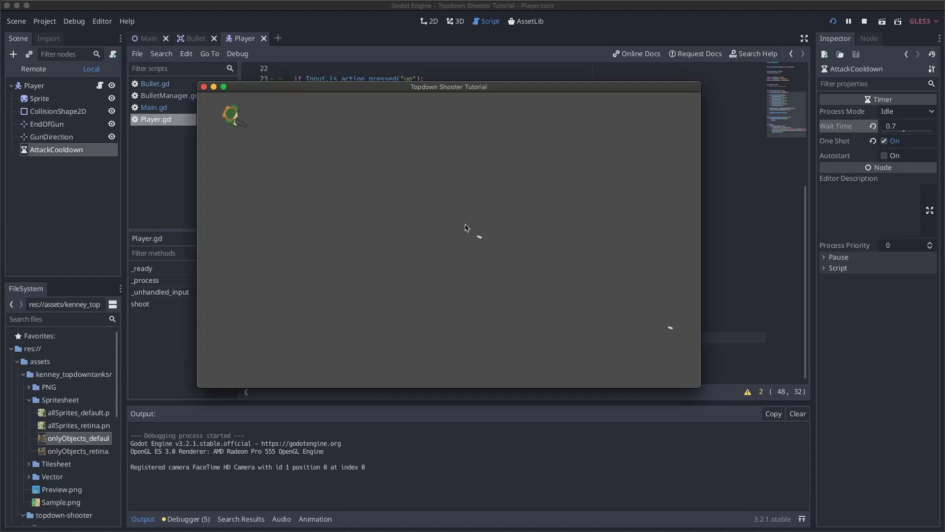
key("s")
key("d")
left_click(465, 225)
left_click(500, 217)
left_click(203, 87)
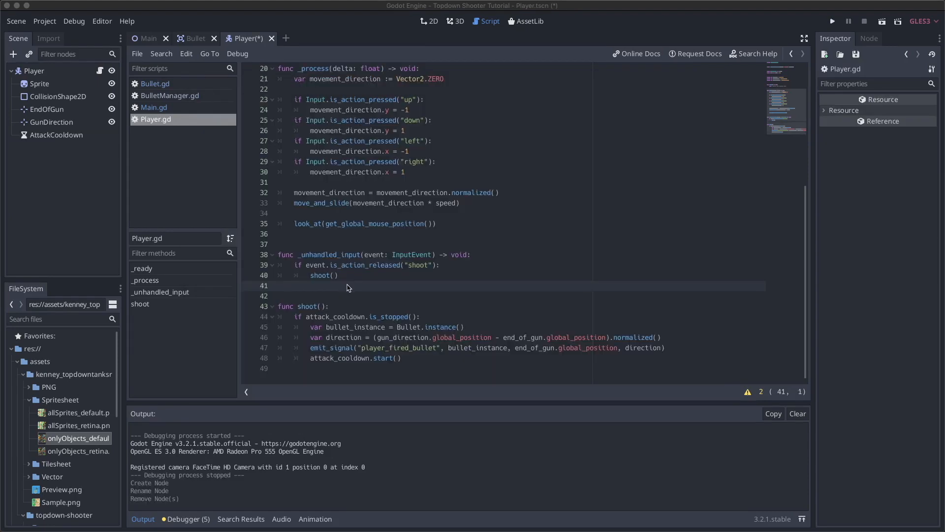
- Add a Sprite node as a child of Player and rename it MuzzleFlash
left_click(348, 287)
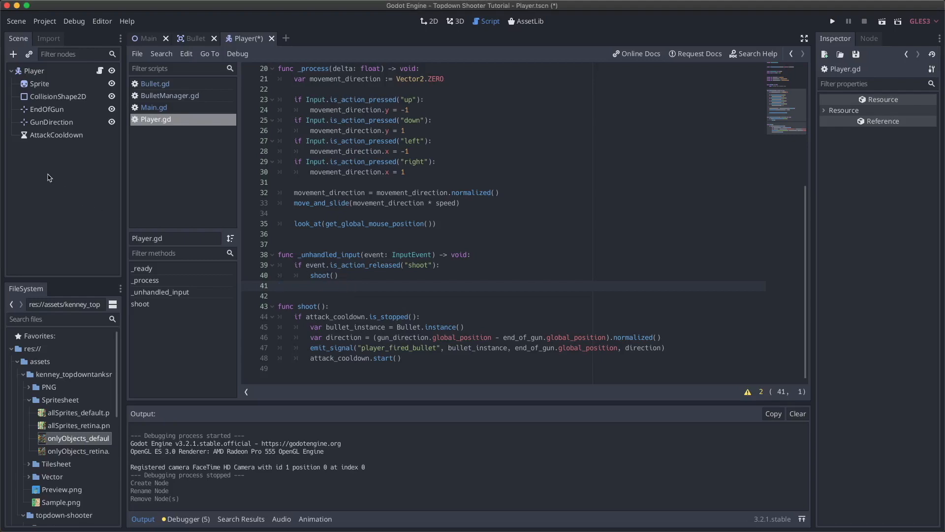
left_click(34, 72)
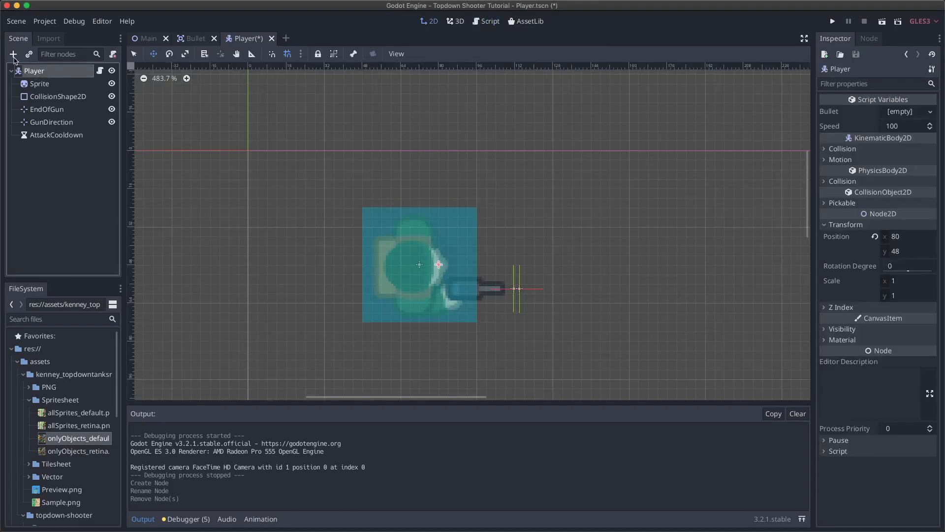
left_click(14, 56)
type("spri")
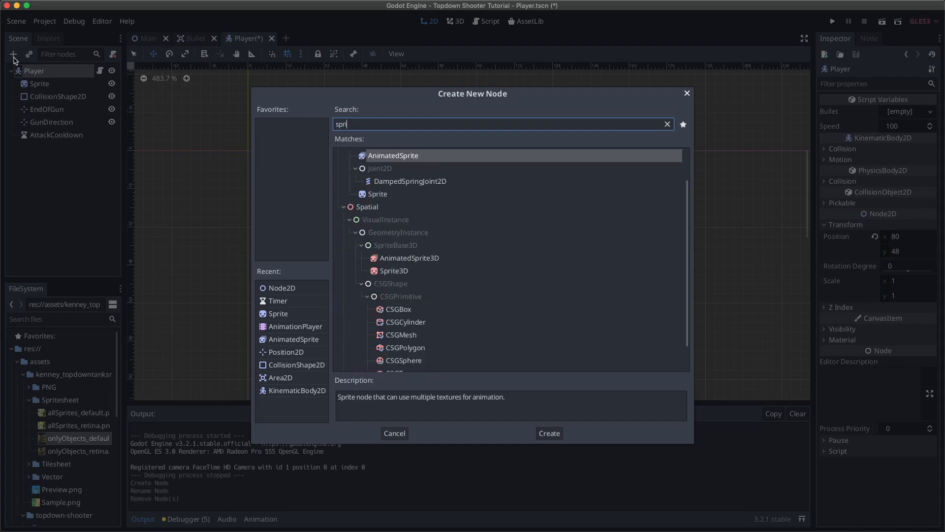
key("Down")
key("Down")
key("Return")
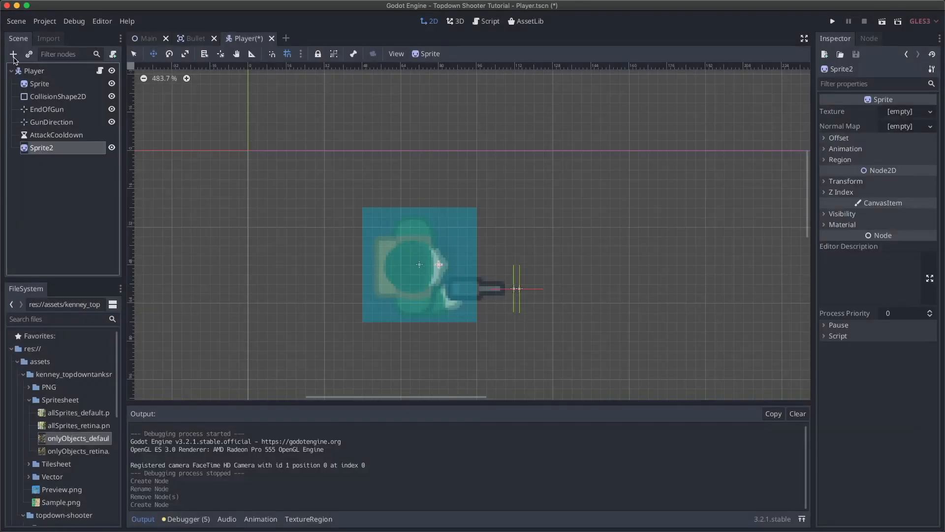
double_click(55, 149)
type("MuzzleFlash")
key("Return")
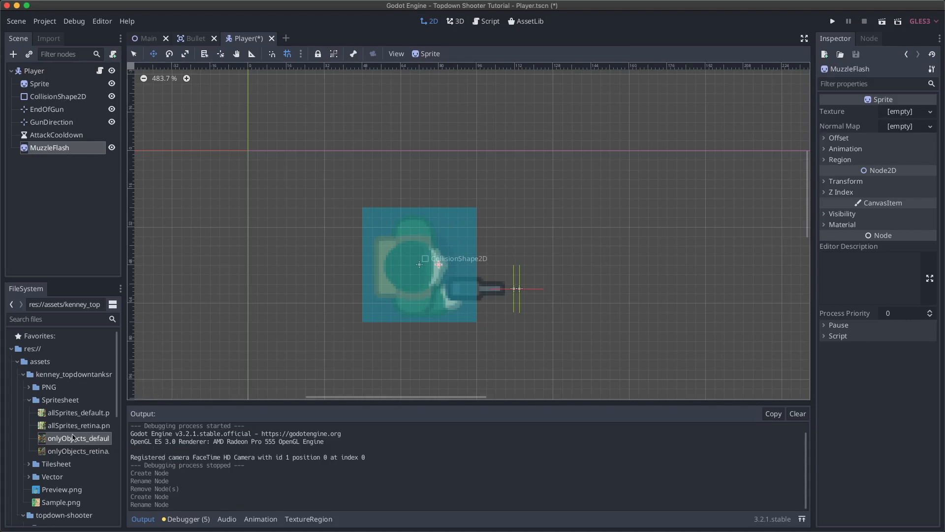
- Assign the default onlyObjects spritesheet as the texture of the MuzzleFlash sprite
left_click_drag(75, 440, 901, 112)
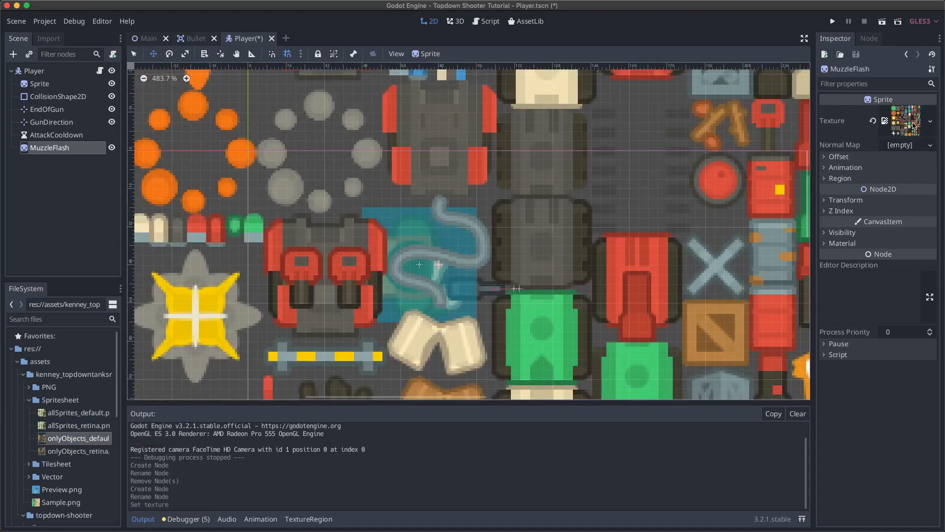
- Enable the texture region on the MuzzleFlash sprite and open the TextureRegion editor with an enlarged view
left_click(853, 179)
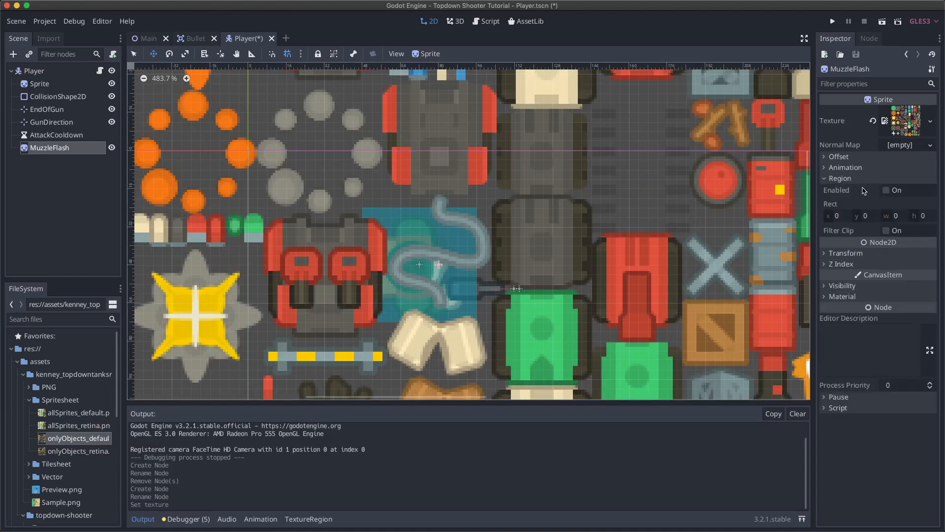
left_click(886, 191)
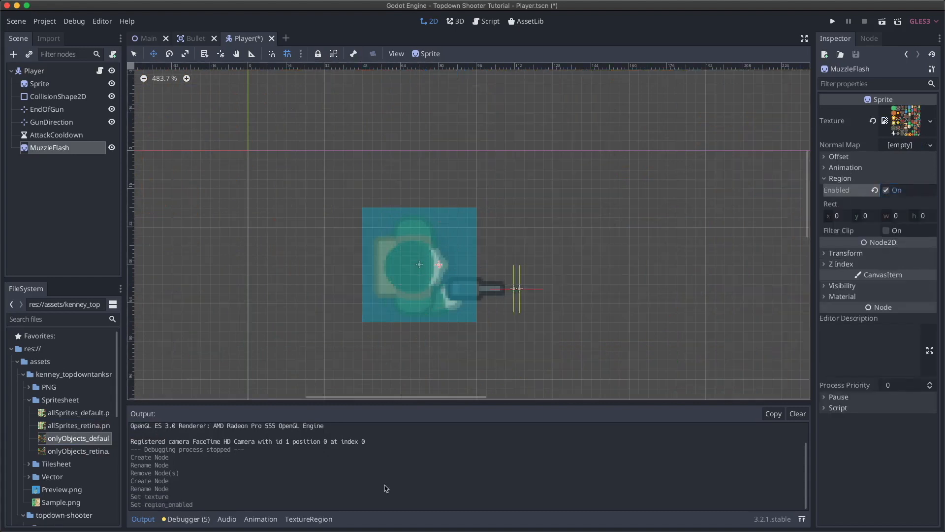
left_click(313, 519)
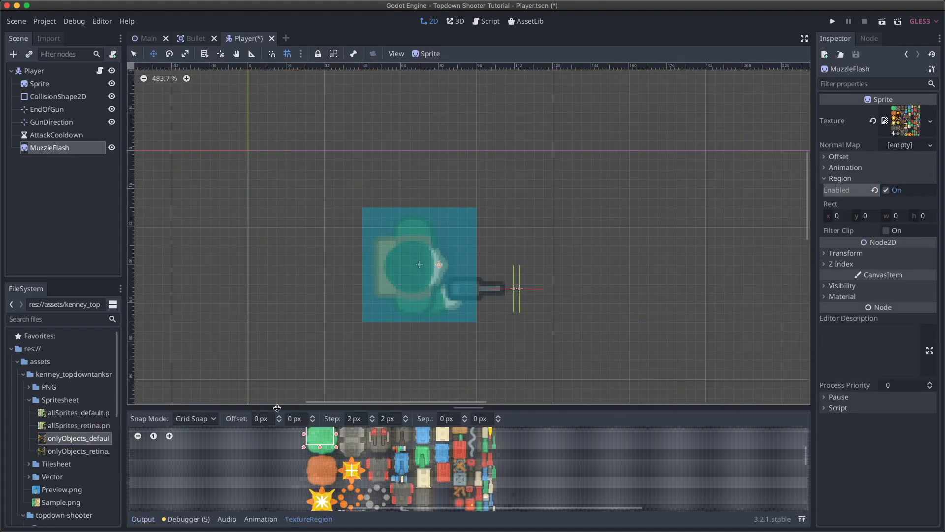
left_click_drag(277, 408, 280, 210)
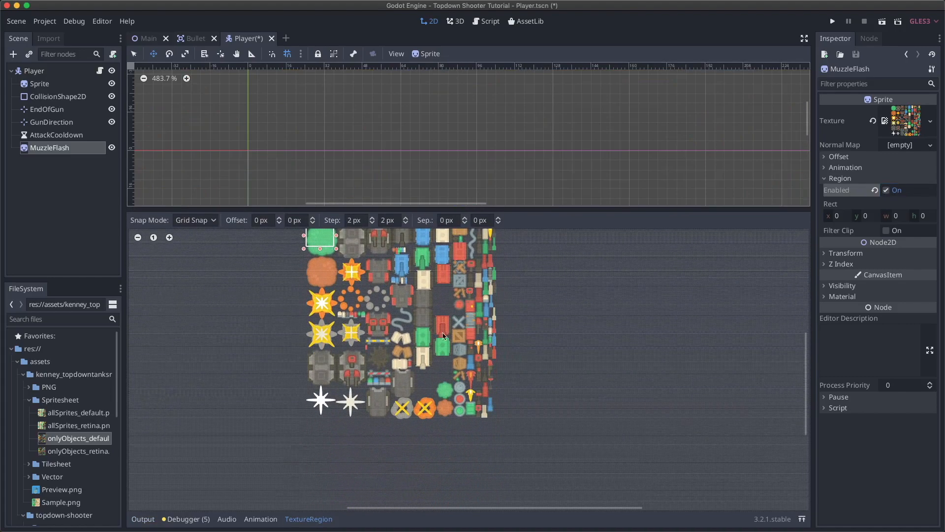
- Draw a texture region of about 20 by 24 px around the small yellow flame in the spritesheet
scroll(446, 331, "up", 1)
scroll(446, 332, "up", 1)
scroll(471, 338, "up", 3)
scroll(471, 339, "down", 2)
scroll(471, 339, "down", 5)
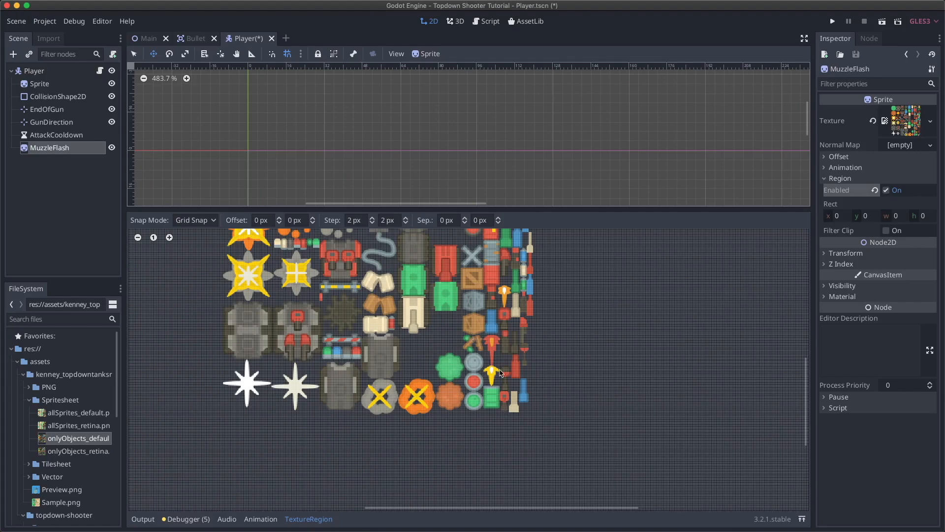
scroll(501, 373, "up", 1)
scroll(501, 373, "up", 5)
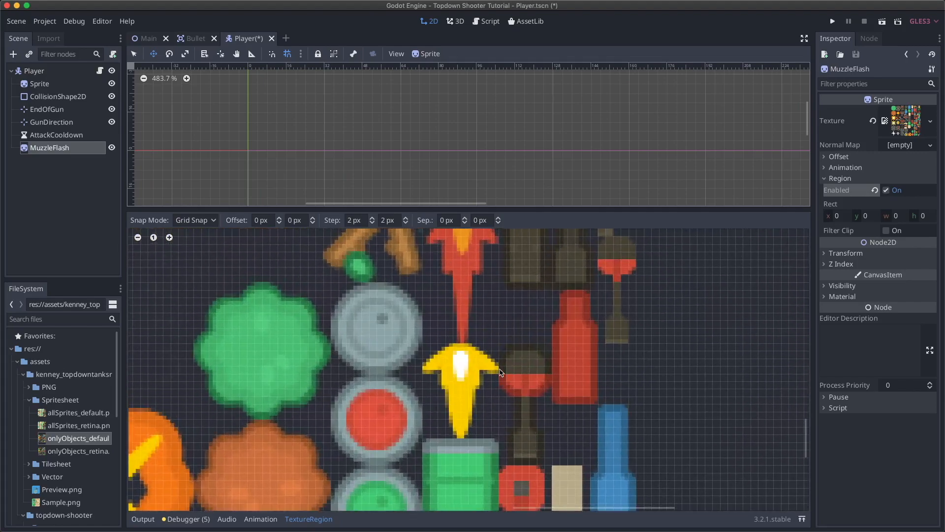
left_click_drag(420, 341, 500, 438)
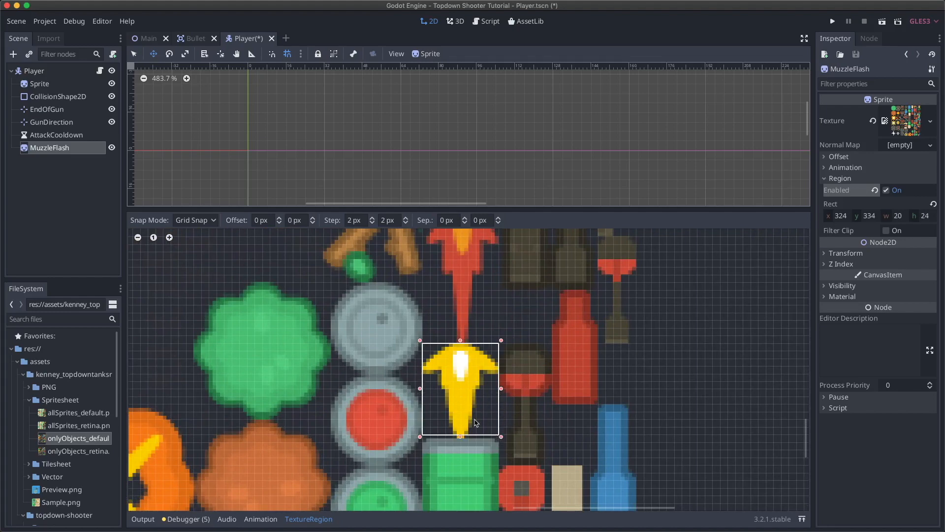
- Extend the flame region's height to 25 px using a 1 px vertical snap step, and restore the step to 2 px
scroll(474, 419, "down", 3)
left_click(372, 223)
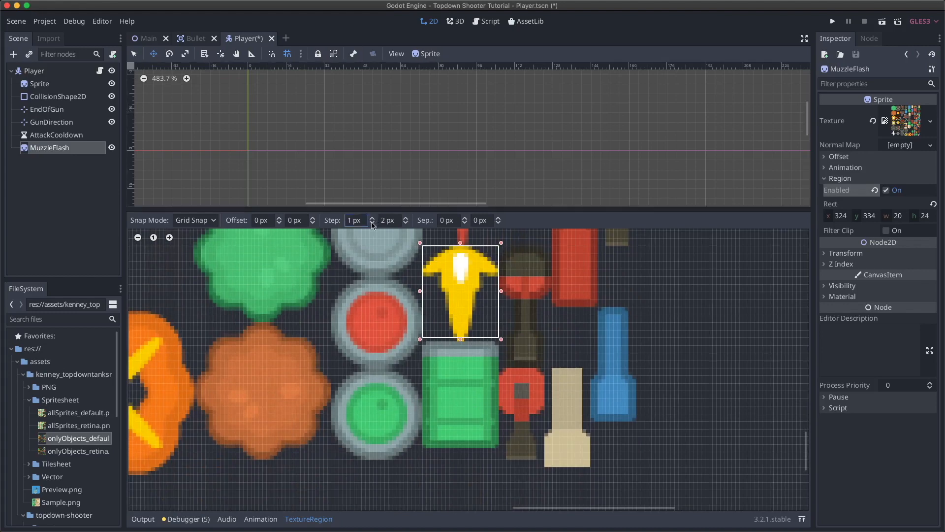
scroll(491, 286, "up", 1)
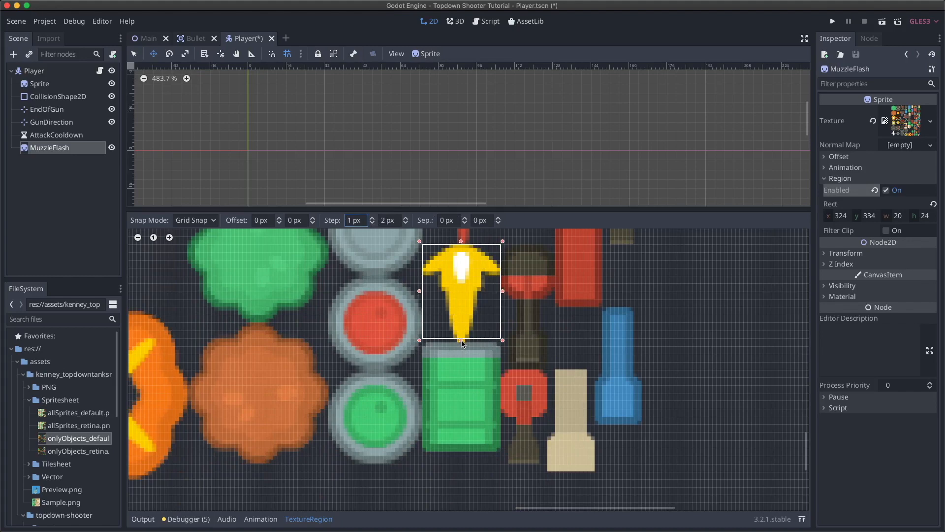
left_click(373, 217)
left_click(406, 223)
left_click_drag(462, 340, 462, 343)
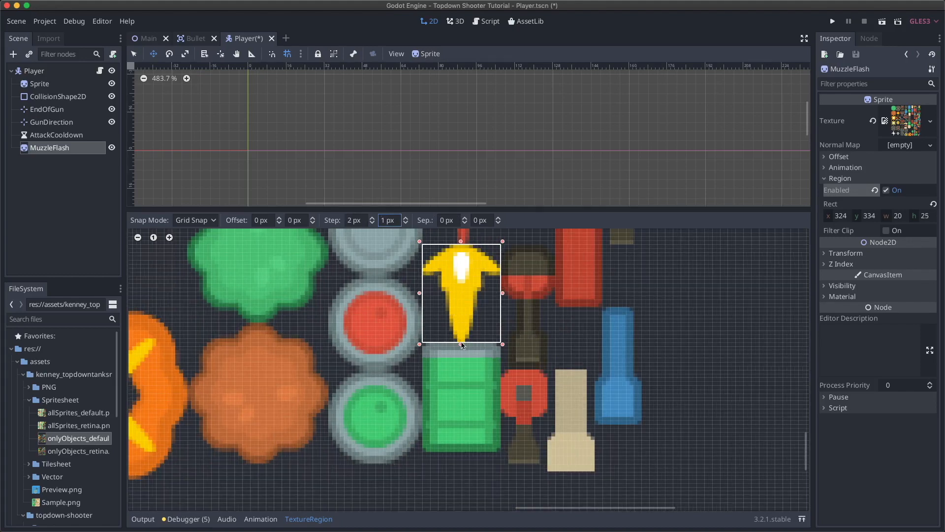
scroll(582, 279, "up", 5)
scroll(582, 280, "left", 2)
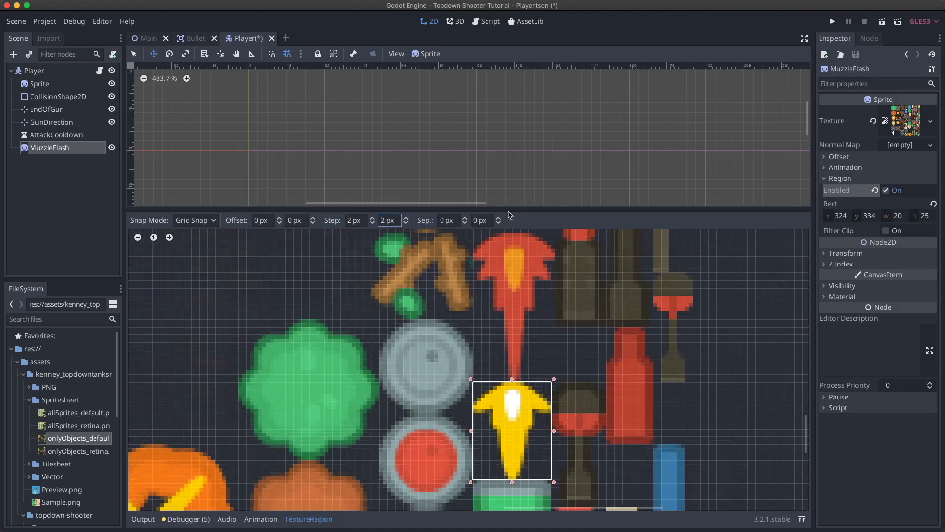
- Move the MuzzleFlash sprite to about (40, 16) near the gun's end and set its rotation to -90 degrees
left_click_drag(517, 210, 514, 453)
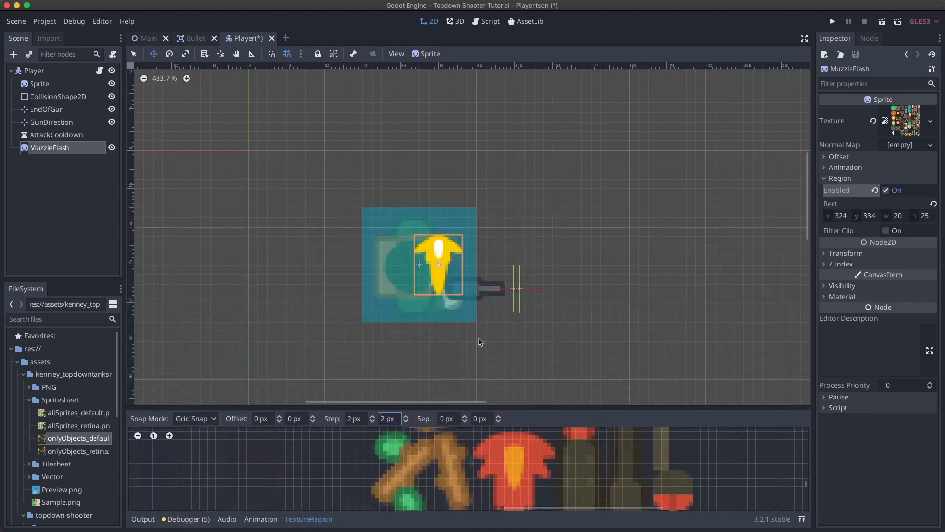
scroll(481, 338, "down", 5)
left_click(75, 155)
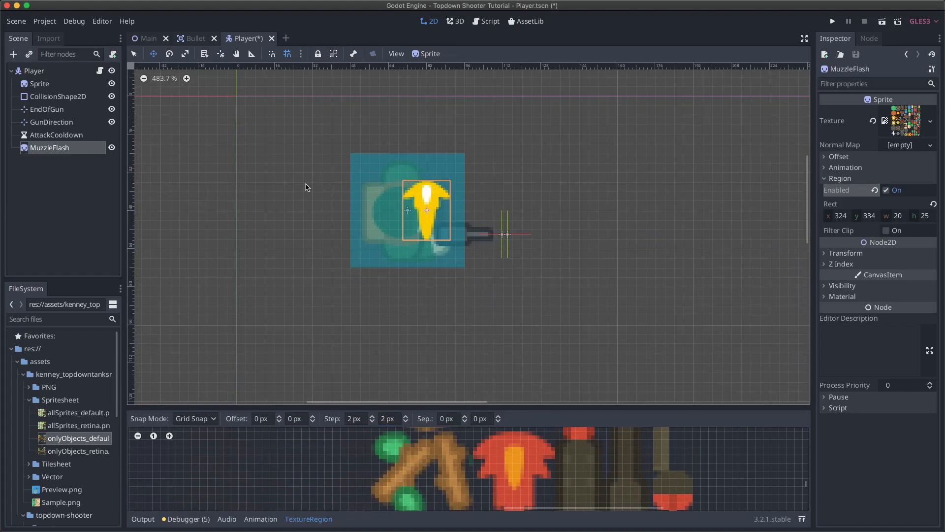
left_click_drag(427, 210, 522, 248)
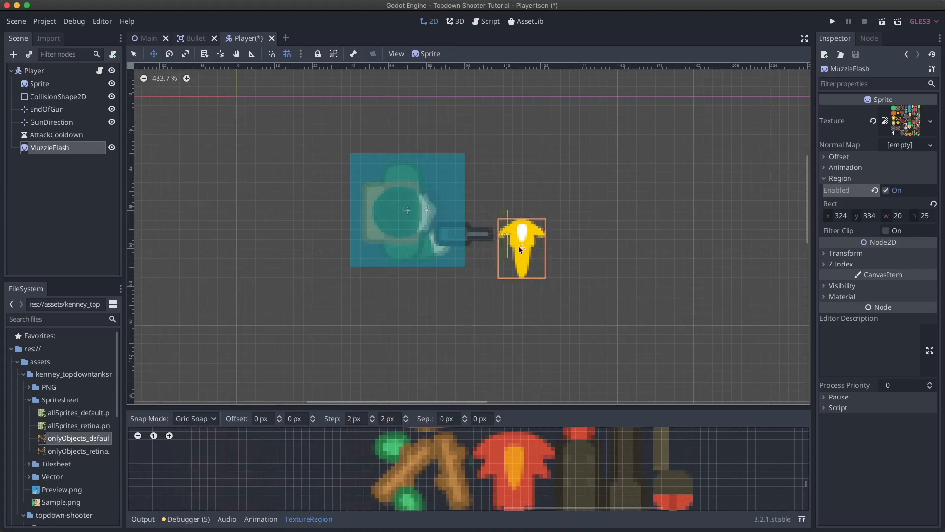
left_click(852, 254)
left_click(902, 298)
type("-90")
key("Return")
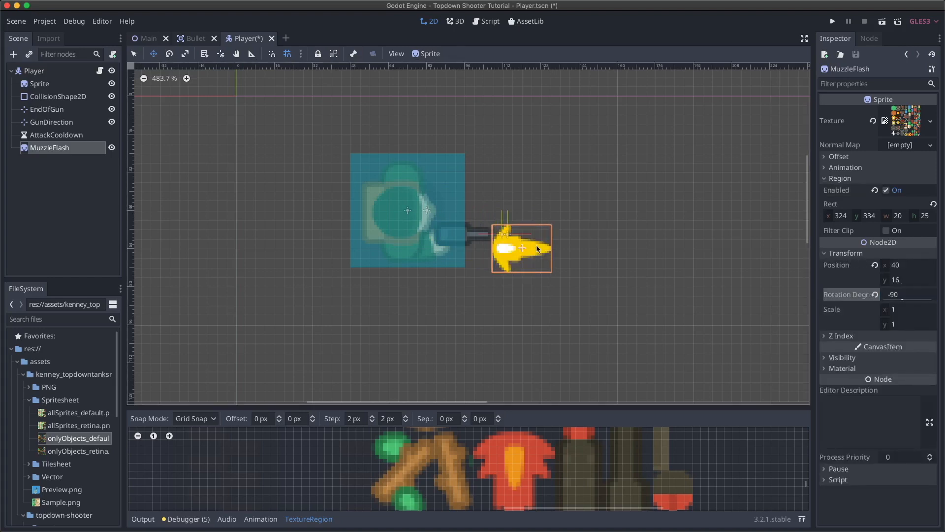
- Align MuzzleFlash with the gun barrel at about (42.7, 10.4), with grid snapping off for the fine placement, and re-enable snapping
mouse_move(510, 249)
left_mouse_down()
mouse_move(543, 229)
mouse_move(515, 236)
left_mouse_up()
scroll(571, 211, "up", 3)
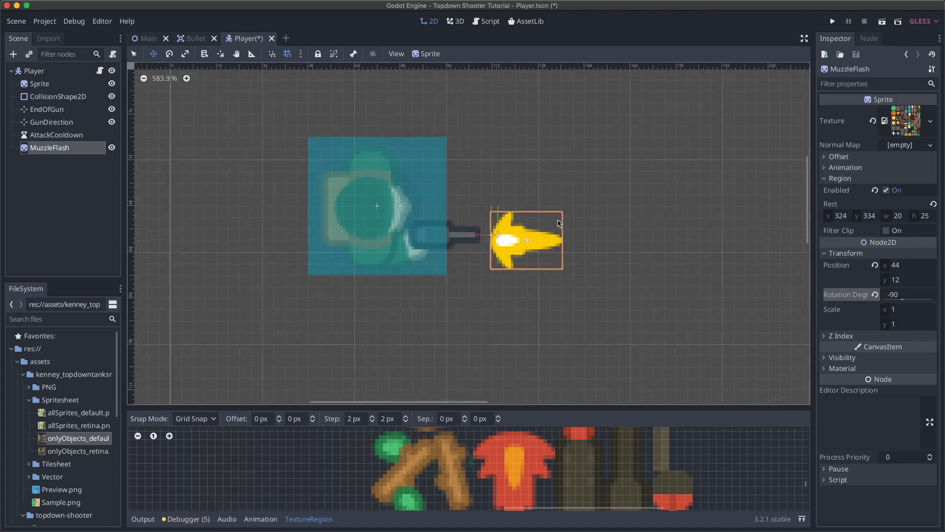
left_click(288, 54)
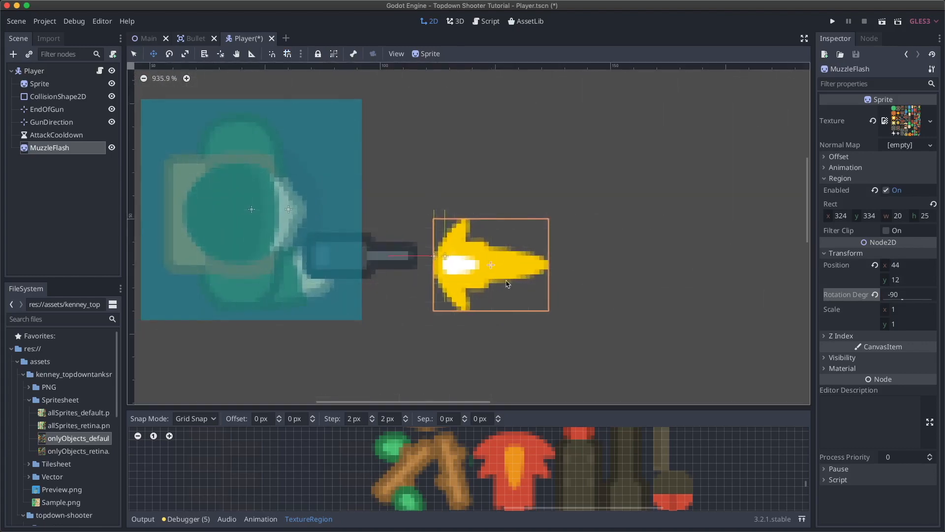
left_click_drag(478, 267, 472, 259)
left_click(288, 54)
scroll(466, 240, "down", 8)
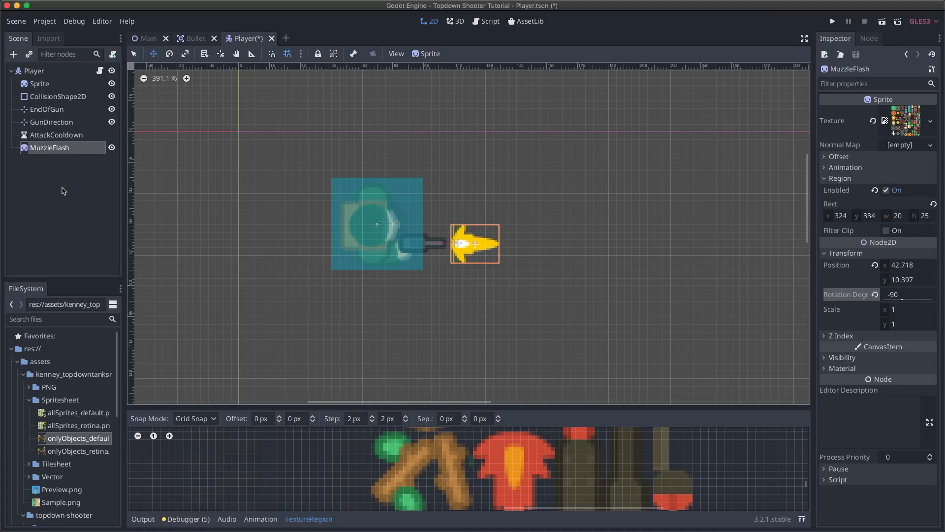
- Add an AnimationPlayer node and make it a direct child of Player, below MuzzleFlash
left_click(13, 55)
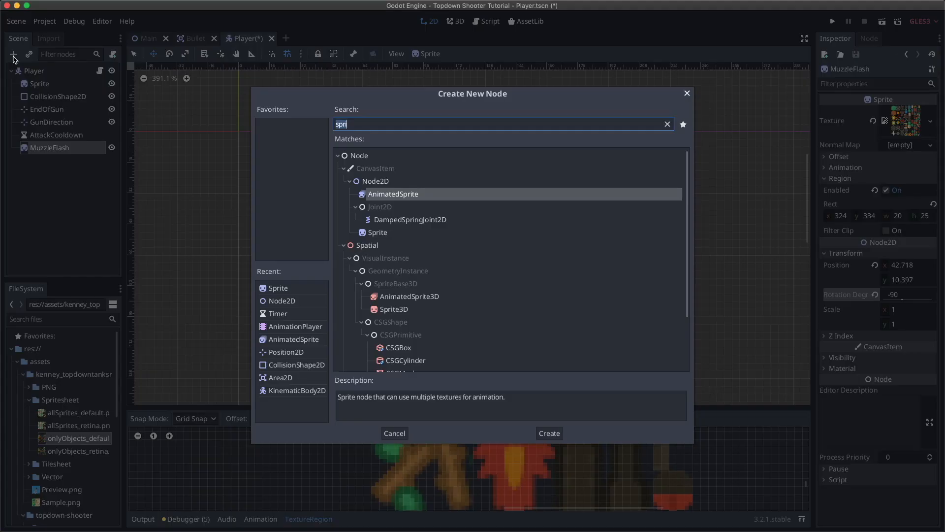
type("animatio")
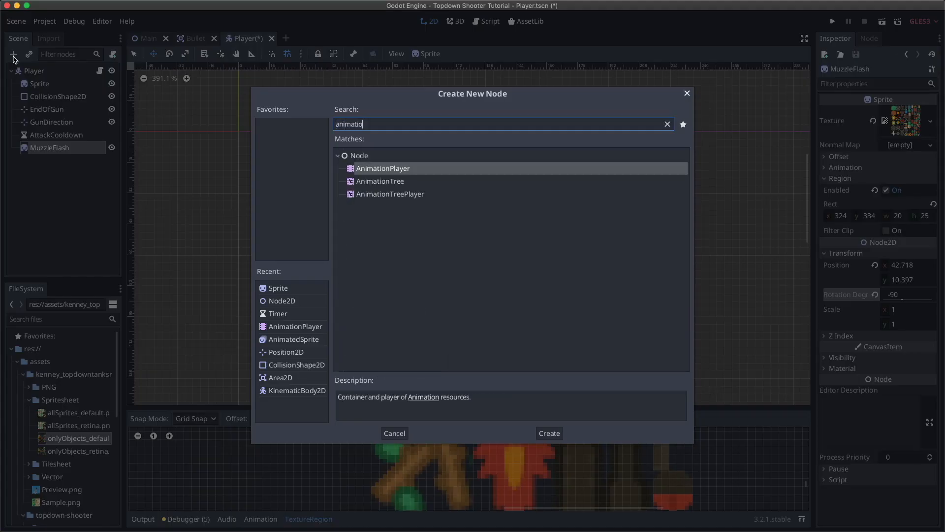
key("Return")
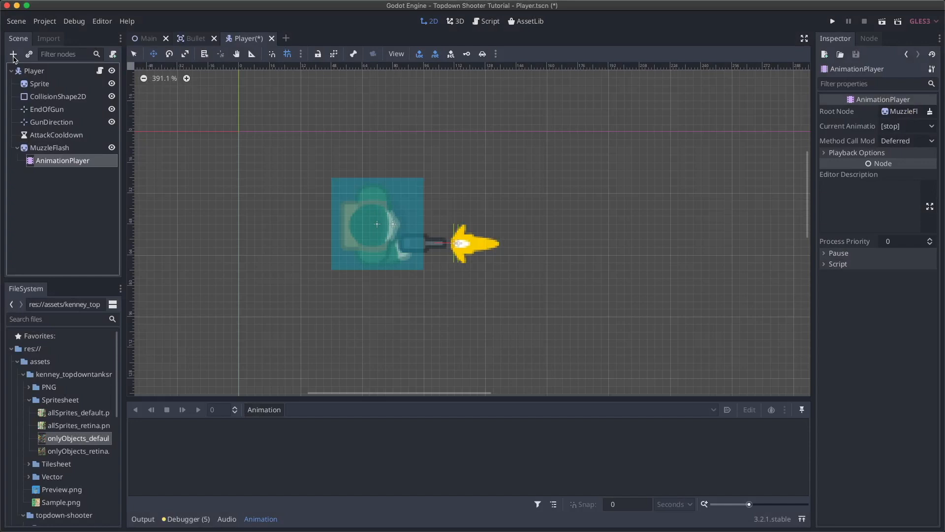
mouse_move(47, 166)
left_mouse_down()
mouse_move(38, 143)
mouse_move(45, 149)
mouse_move(36, 163)
left_mouse_up()
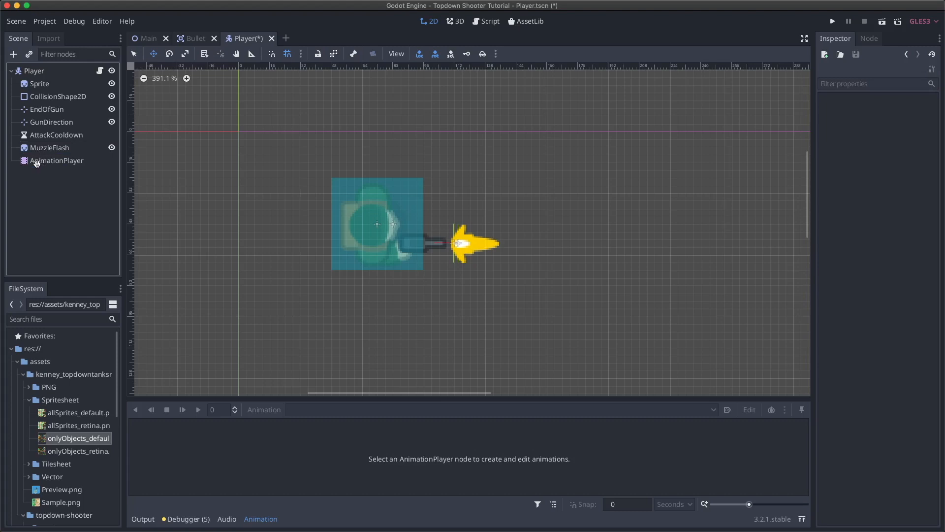
left_click(51, 162)
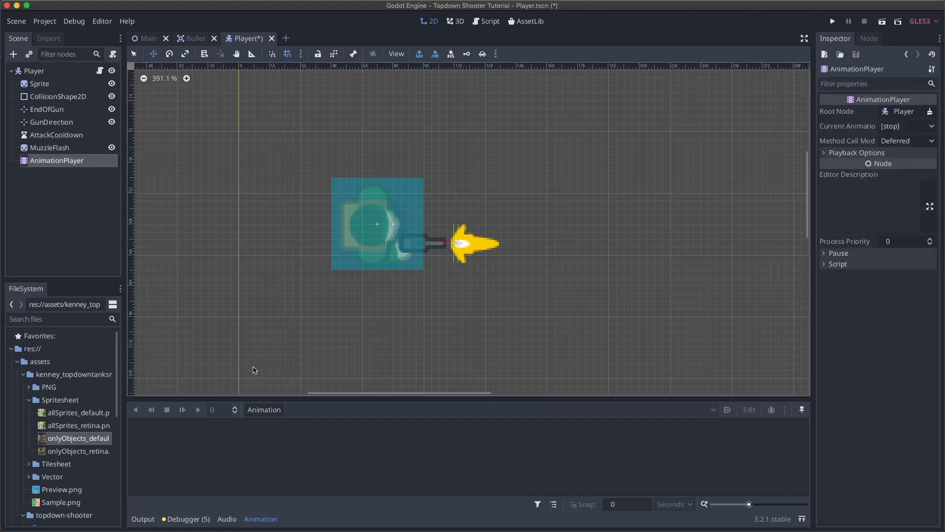
- Create a new animation named muzzle_flash in the AnimationPlayer
left_click(270, 412)
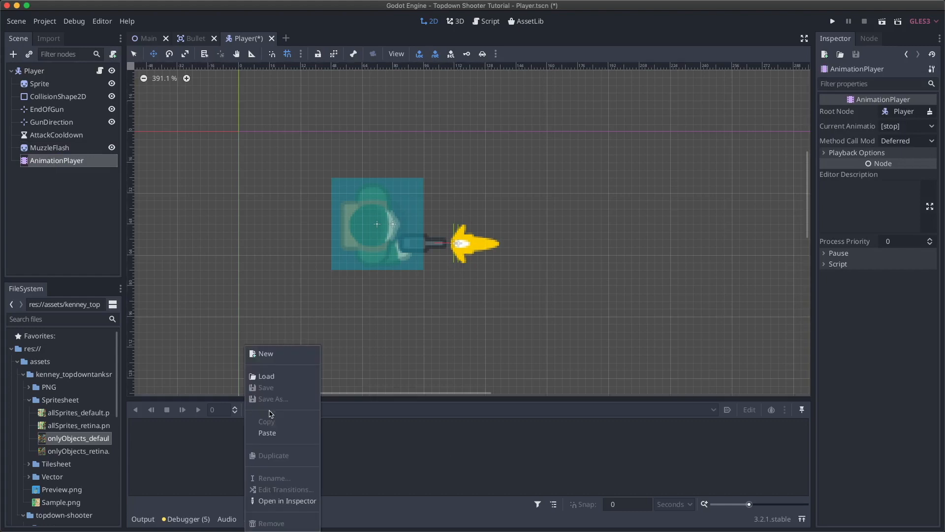
left_click(271, 359)
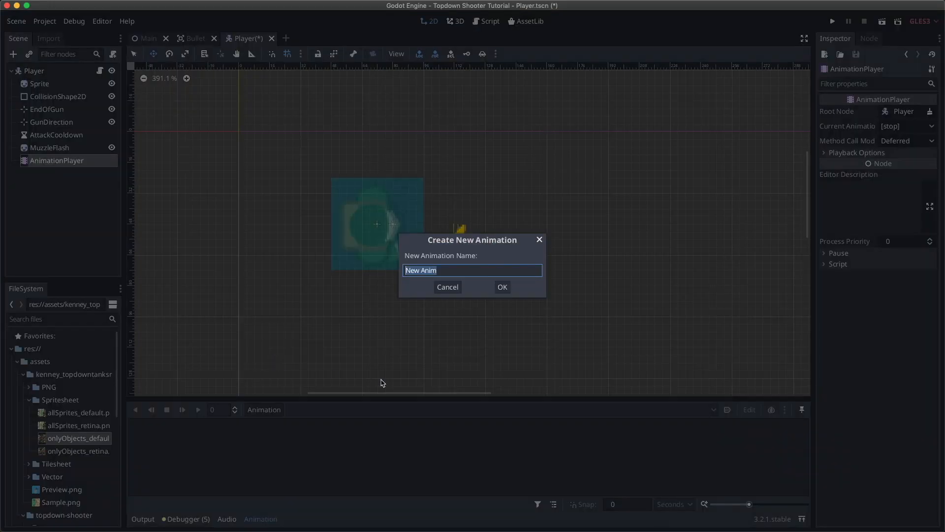
type("muzzle_flash")
key("Return")
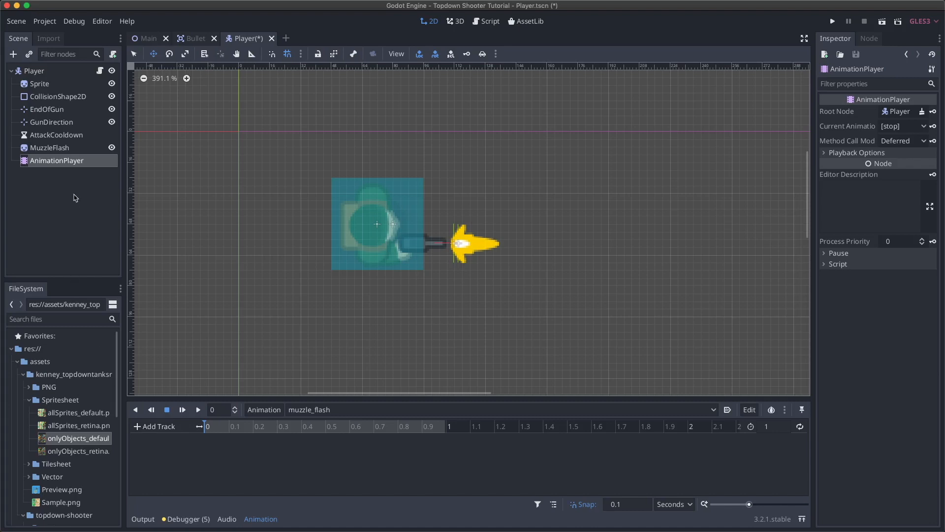
- Hide the MuzzleFlash sprite and add a property track to muzzle_flash for its visible property
left_click(112, 147)
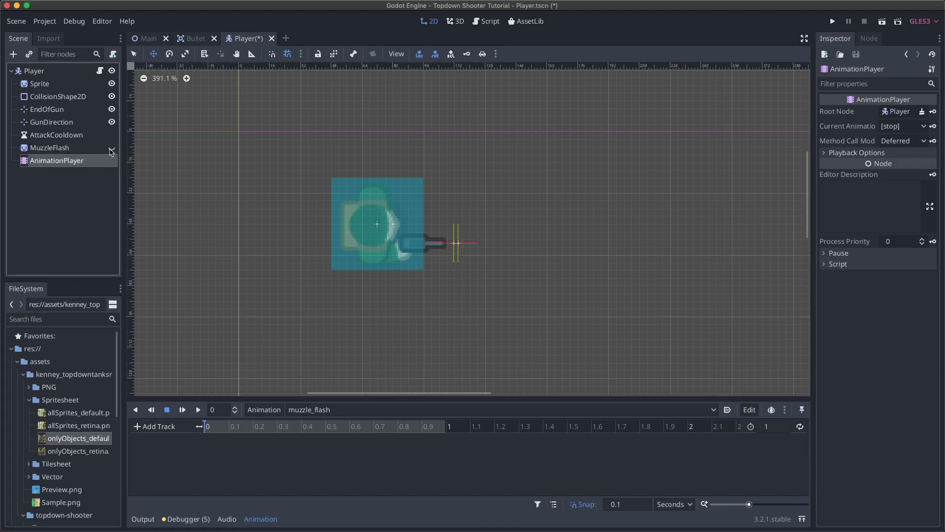
left_click(138, 426)
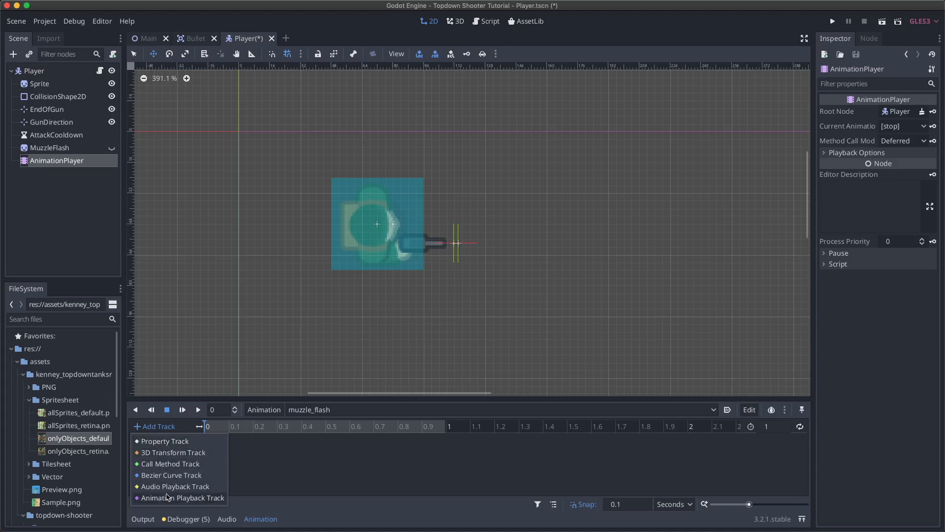
left_click(163, 443)
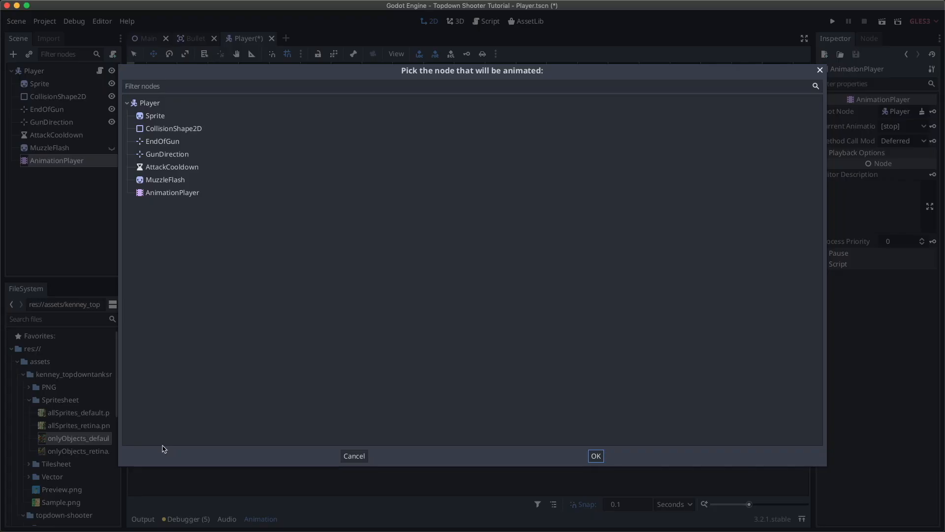
left_click(172, 180)
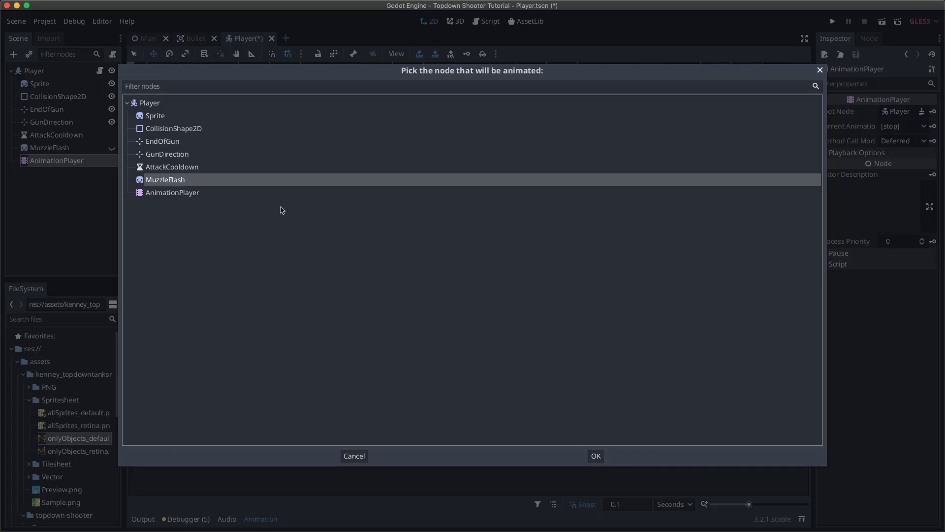
left_click(595, 457)
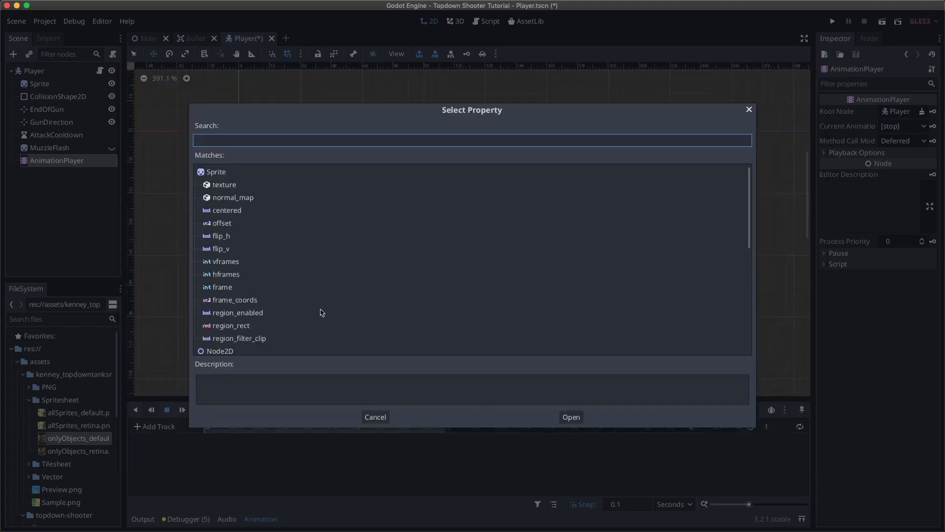
scroll(252, 307, "down", 5)
scroll(252, 307, "down", 1)
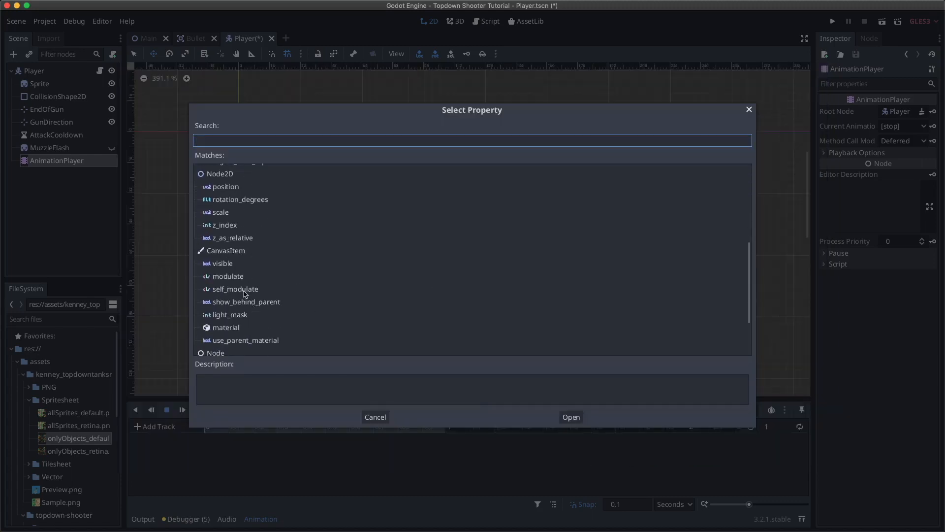
left_click(232, 265)
left_click(570, 417)
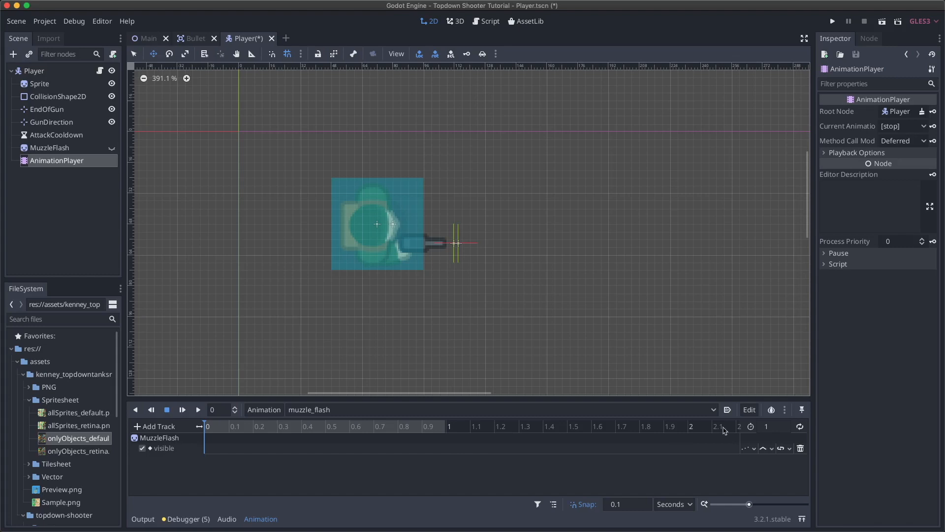
- Set the muzzle_flash animation's length to 0.2 seconds
left_click(772, 427)
type("0.2")
key("Return")
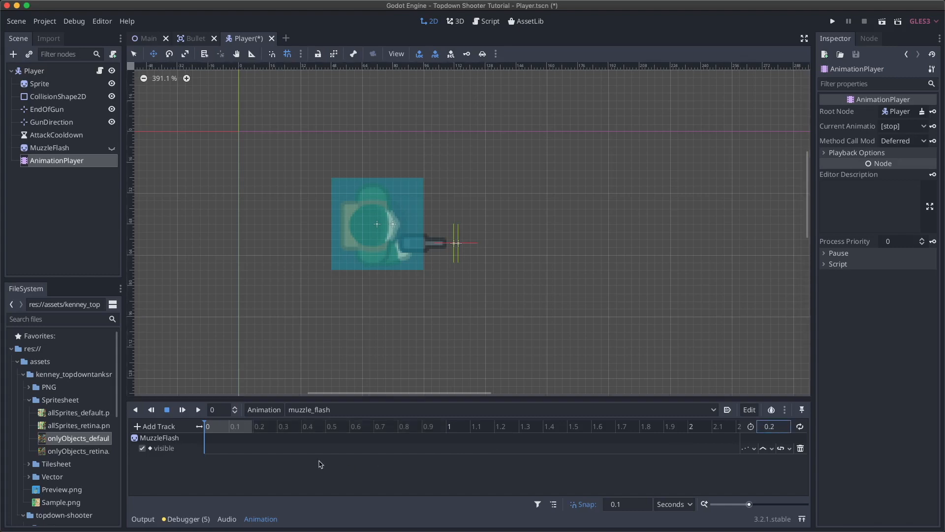
left_click_drag(749, 504, 744, 504)
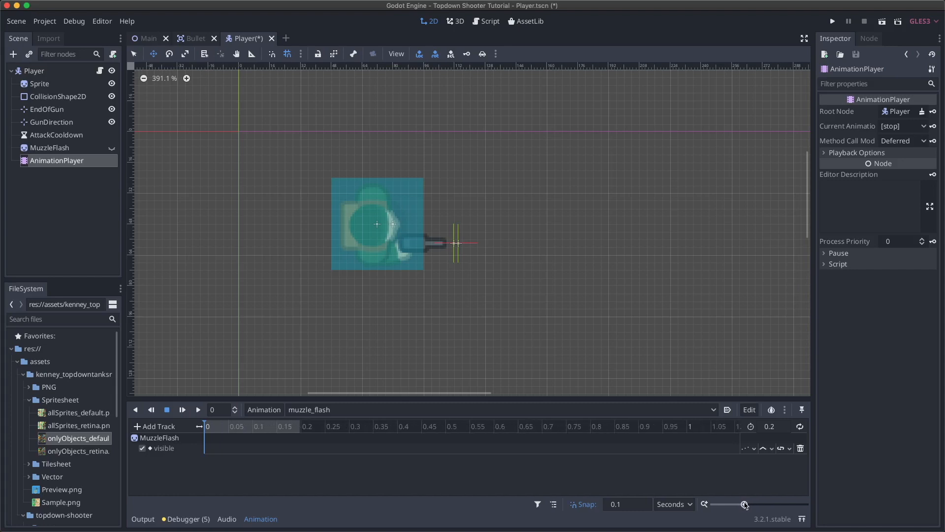
- Insert keys on the visible track at 0 and 0.2 seconds, switching visibility on for the key at 0
right_click(206, 451)
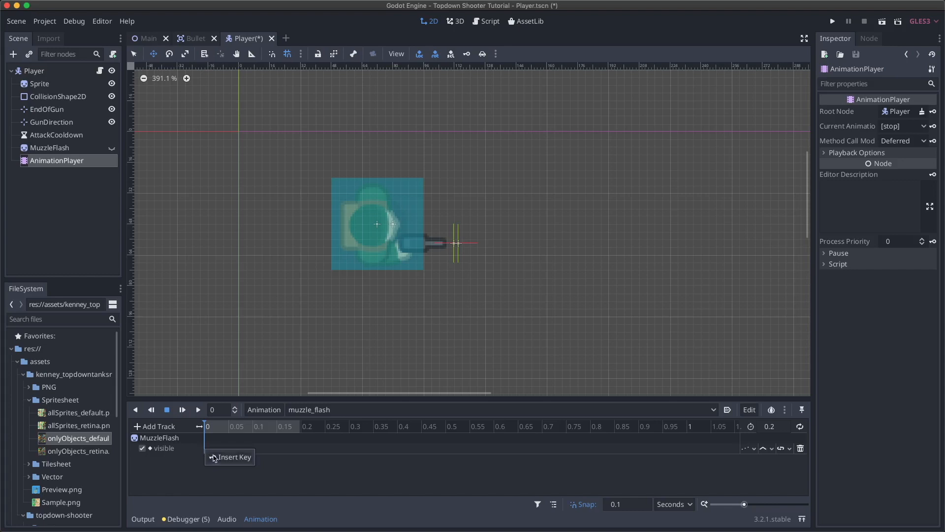
left_click(215, 456)
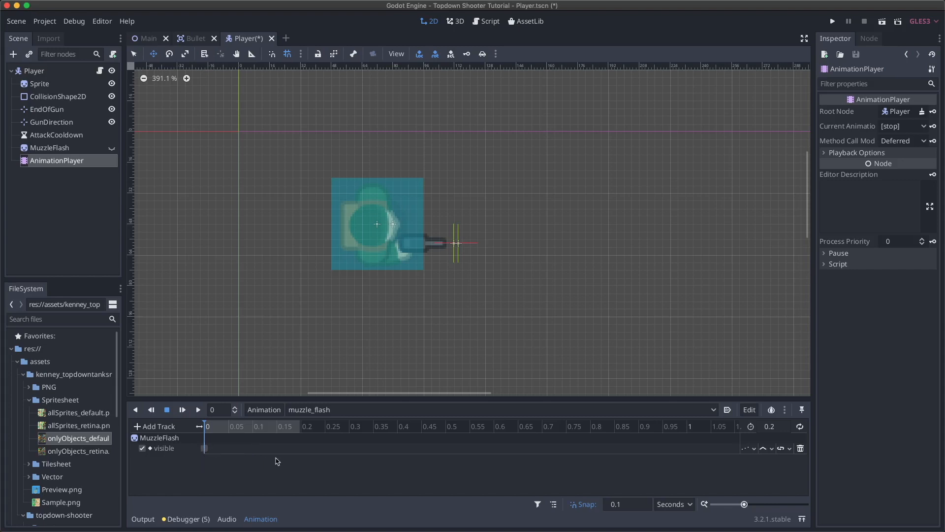
right_click(303, 452)
left_click(321, 458)
left_click(205, 449)
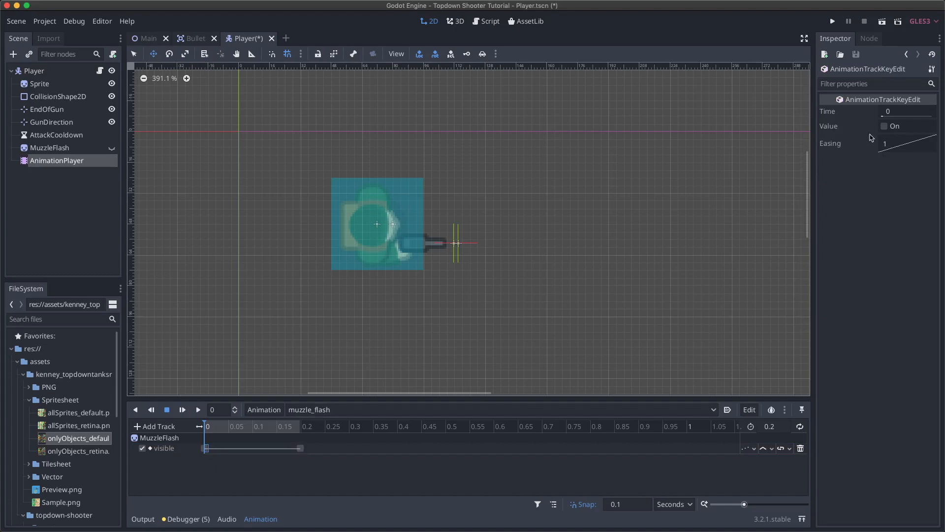
left_click(883, 128)
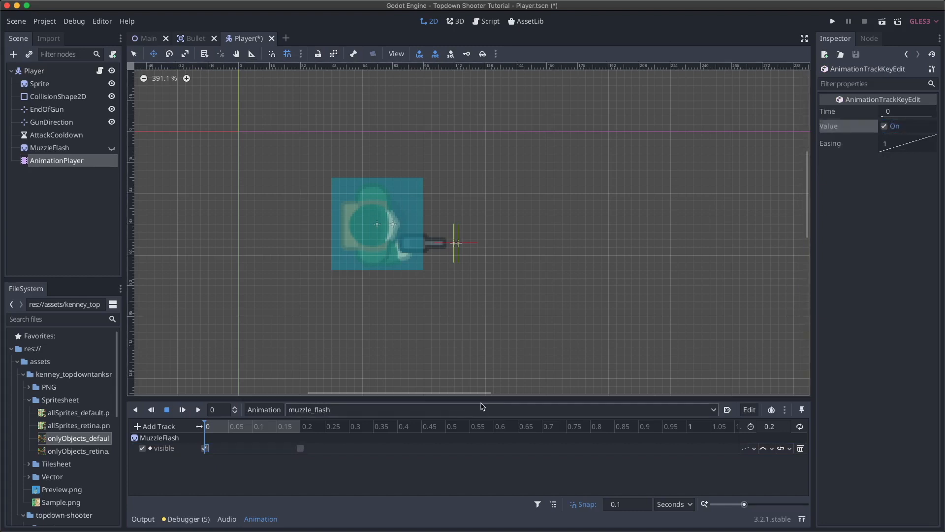
left_click(301, 449)
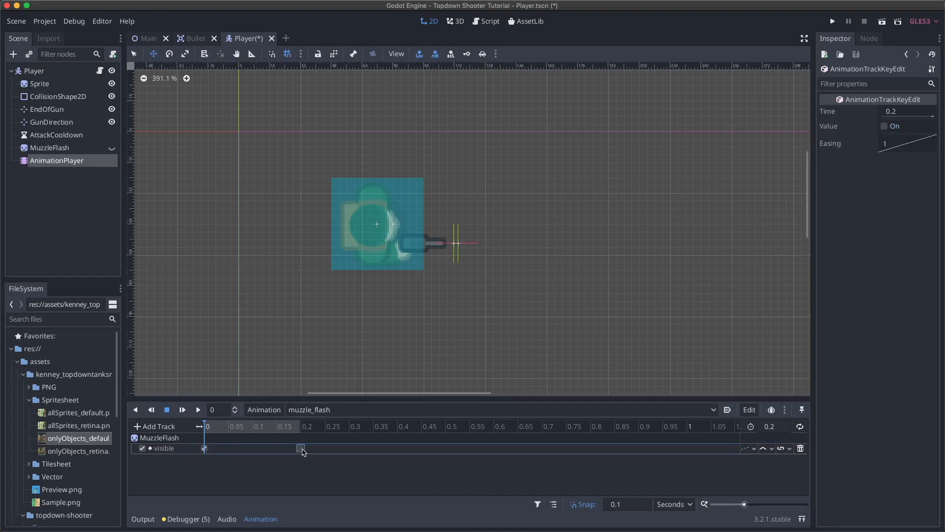
- Preview the muzzle_flash animation several times to check the timing of the flash
left_click(183, 410)
left_click(182, 410)
left_click(182, 411)
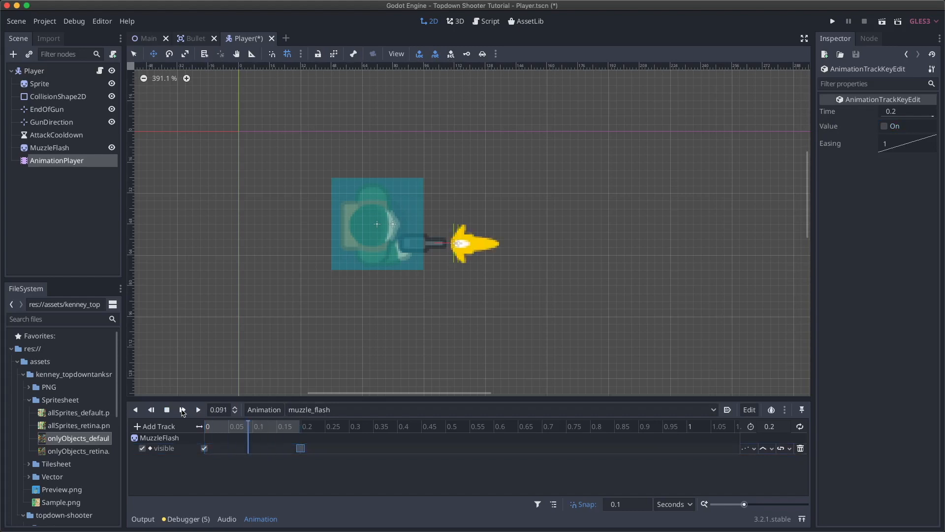
left_click(183, 411)
left_click(182, 411)
left_click(182, 410)
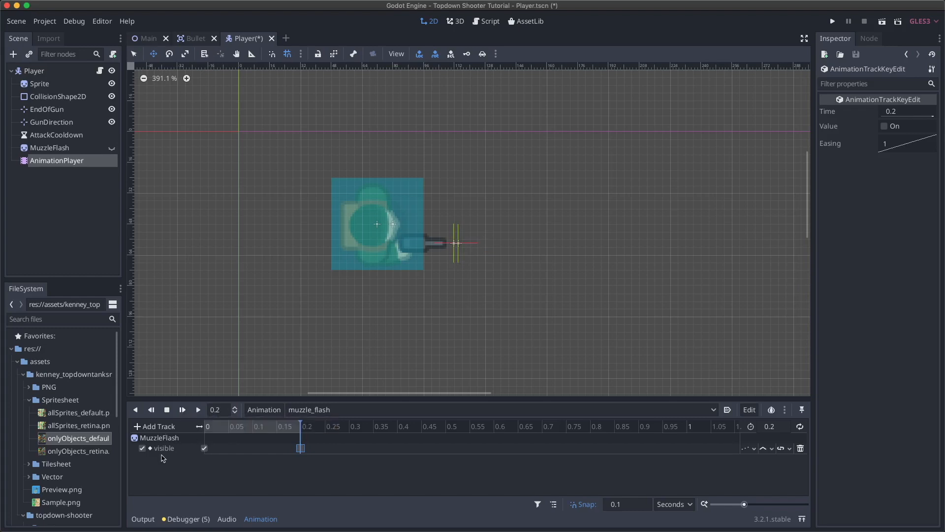
left_click(182, 412)
left_click(182, 412)
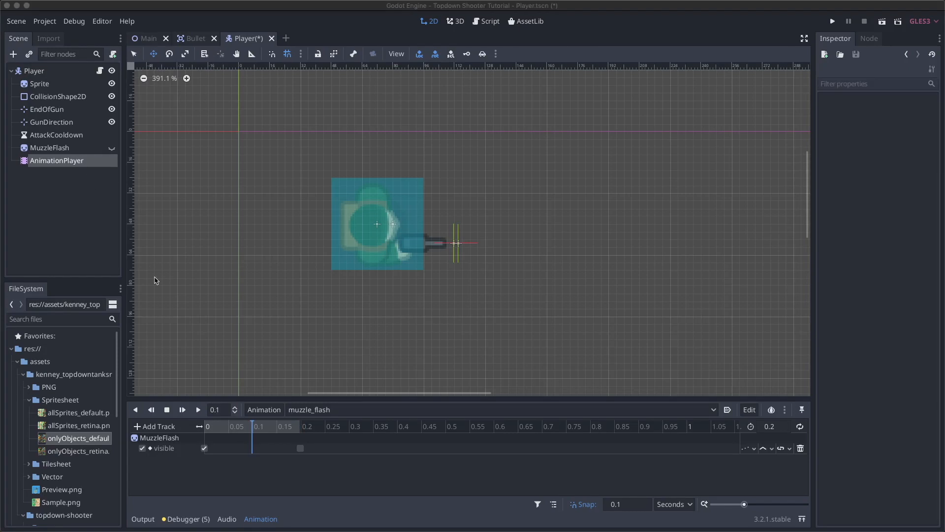
- Add a property track to muzzle_flash for the MuzzleFlash node's scale
left_click(166, 469)
left_click(160, 426)
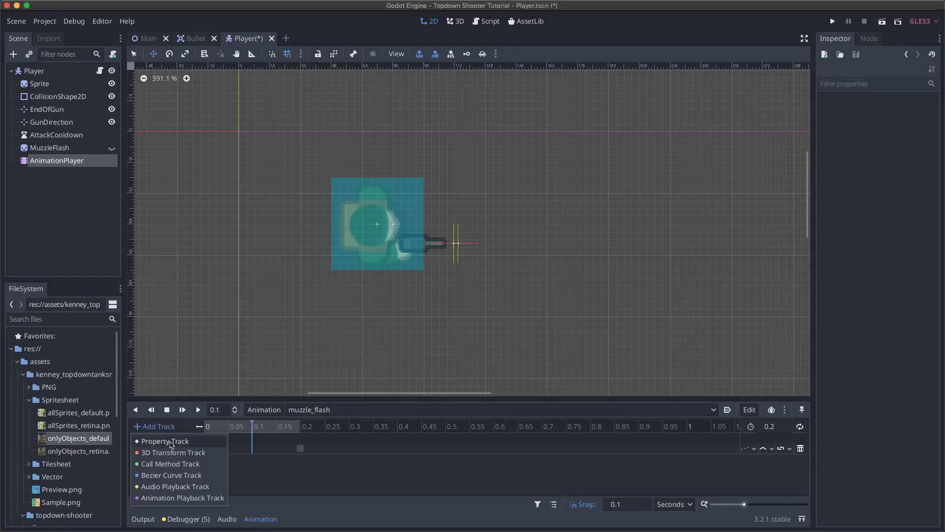
left_click(168, 442)
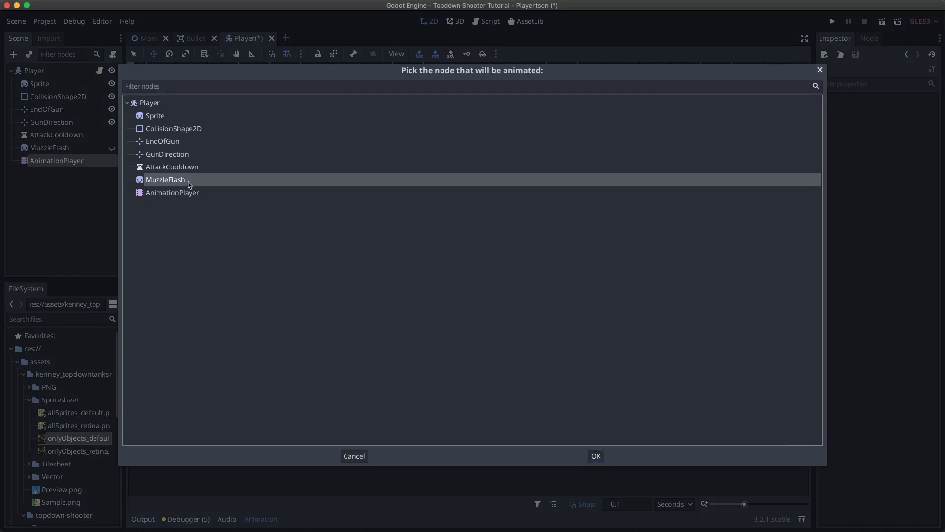
double_click(189, 182)
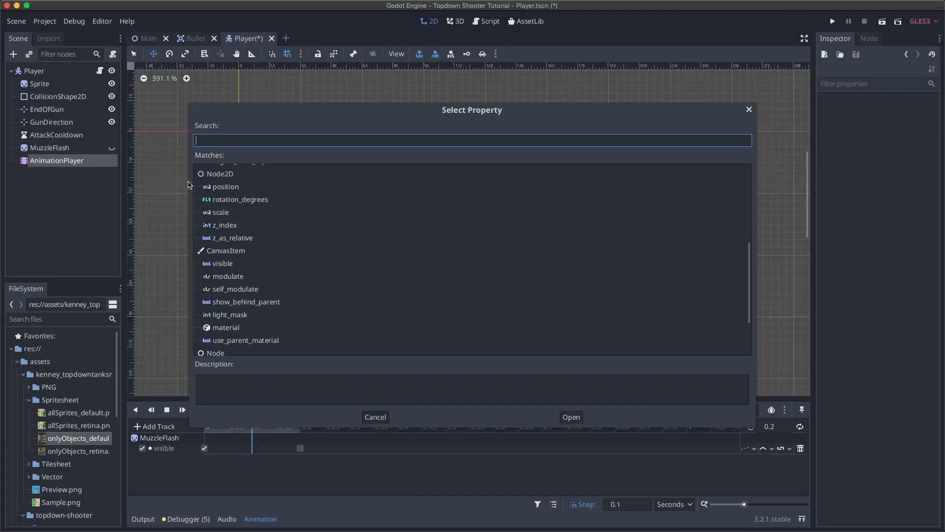
left_click(231, 216)
double_click(231, 212)
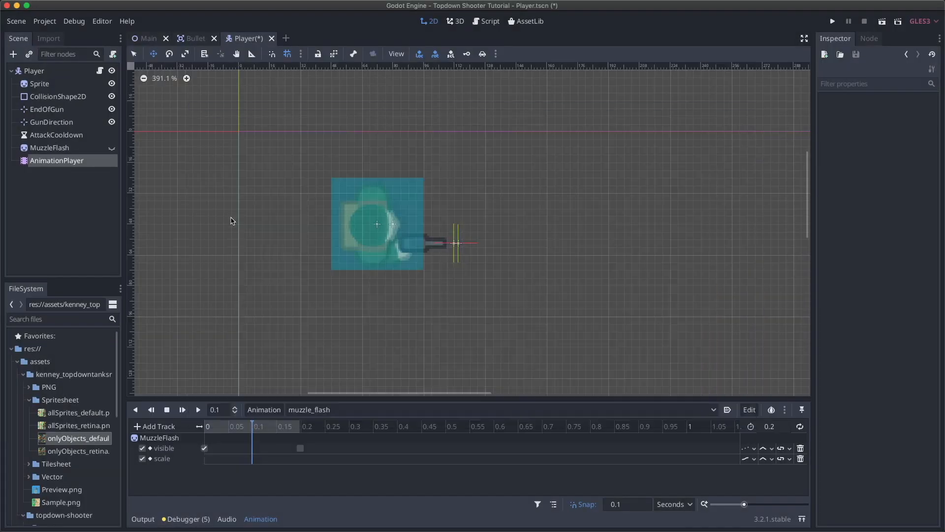
- Insert a key on the scale track at 0 seconds and set its value to x 1, y 1
right_click(207, 463)
left_click(219, 470)
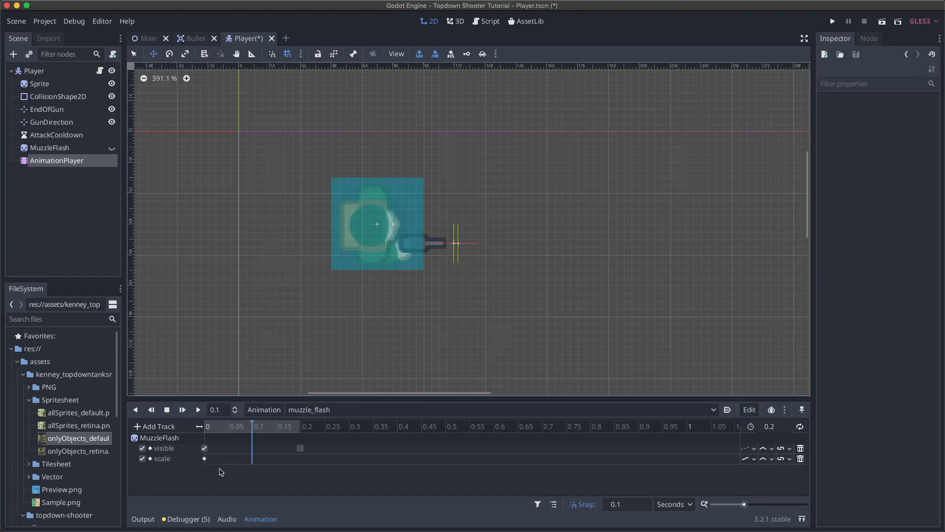
left_click(205, 458)
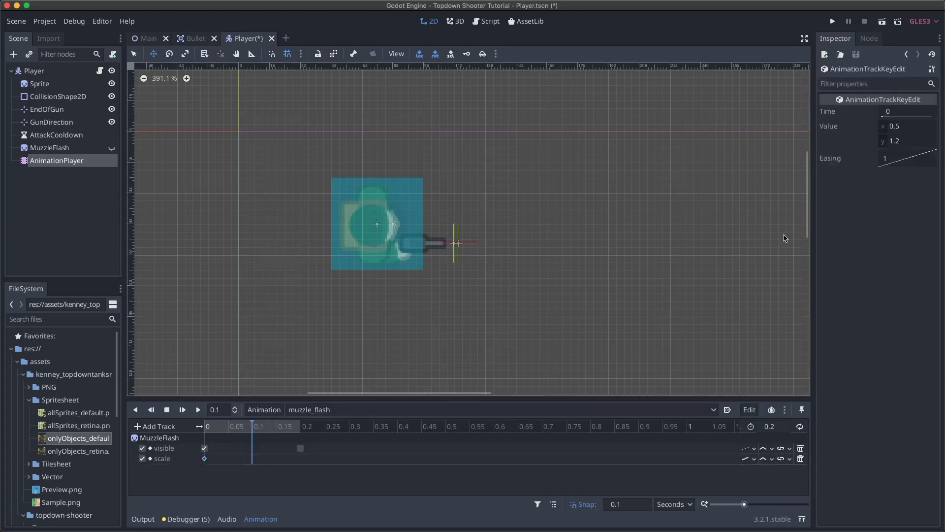
left_click(910, 126)
type("1")
key("Tab")
type("1")
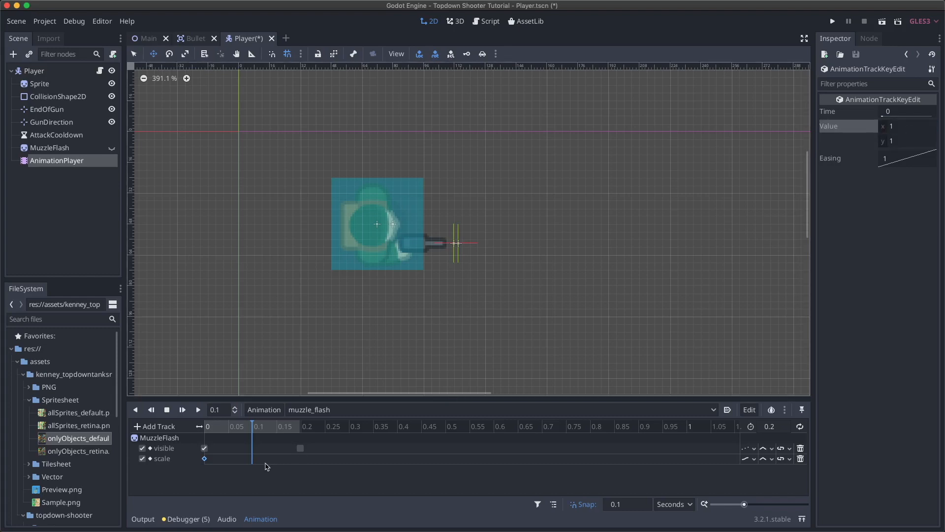
- Insert a scale key at 0.2 seconds that keeps the sprite's own scale, and preview the animation
right_click(298, 461)
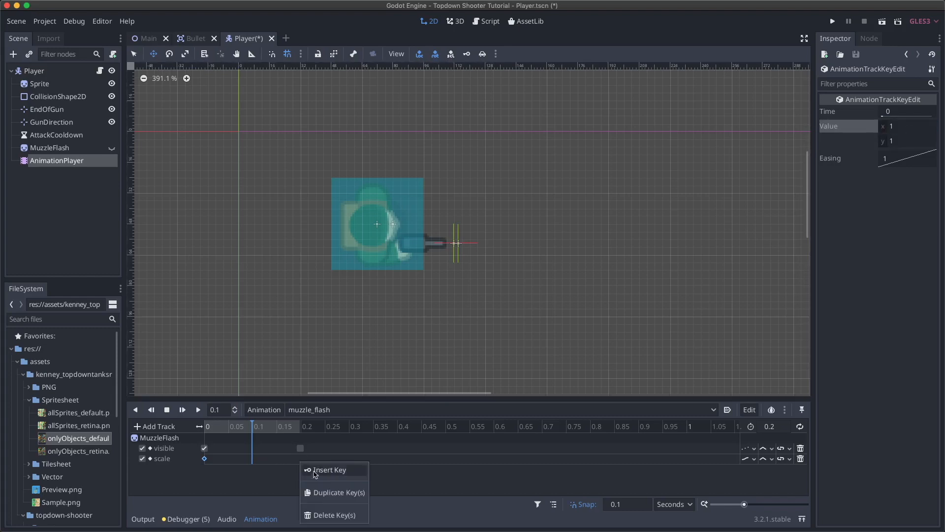
left_click(318, 474)
left_click(300, 459)
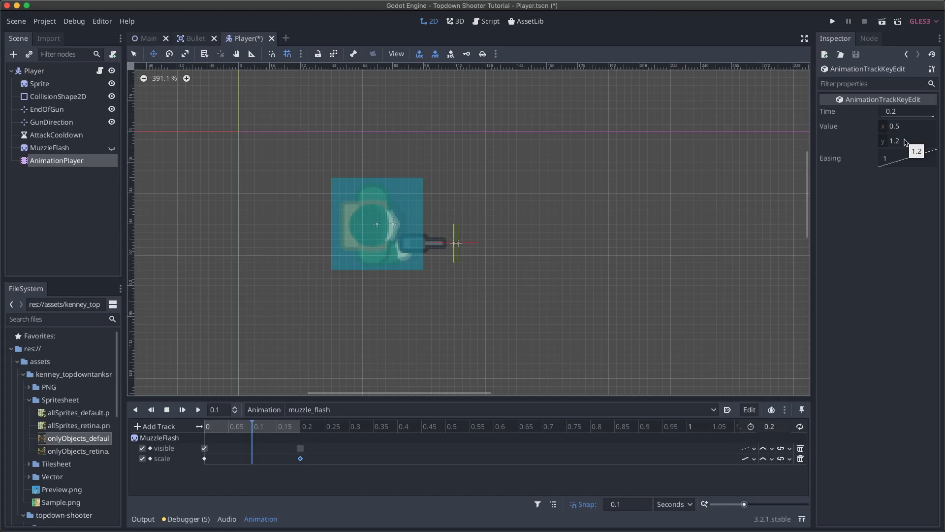
left_click(183, 410)
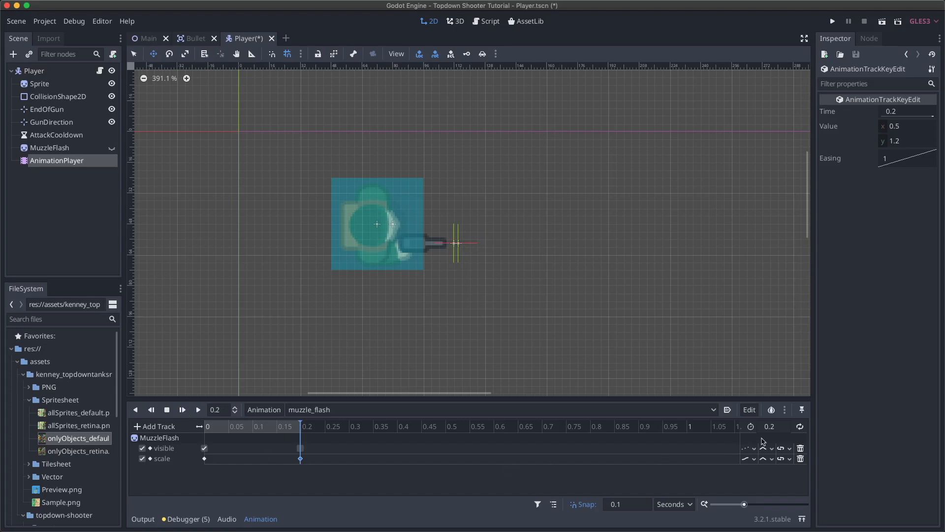
- Shorten the animation to 0.1 seconds, move both tracks' end keys to 0.1 seconds, and preview it repeatedly
left_click(774, 428)
type(".1")
key("Return")
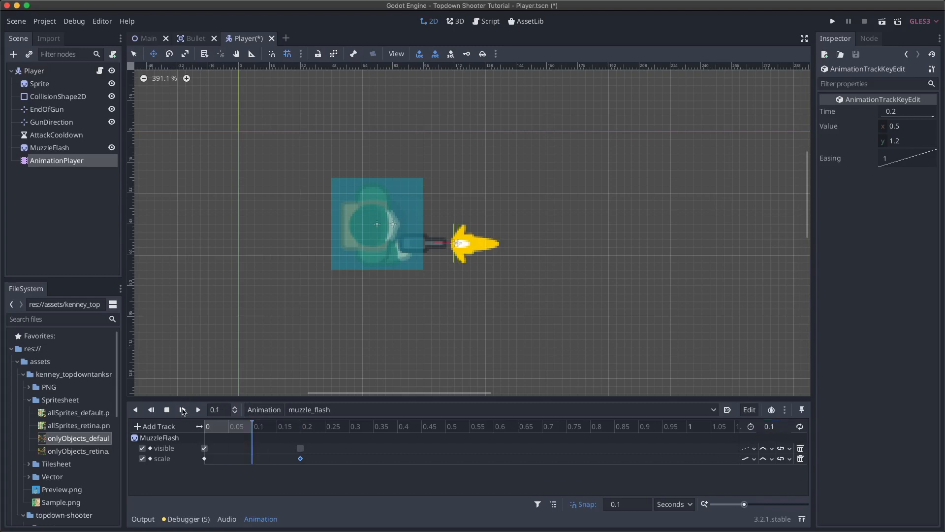
left_click_drag(300, 448, 252, 459)
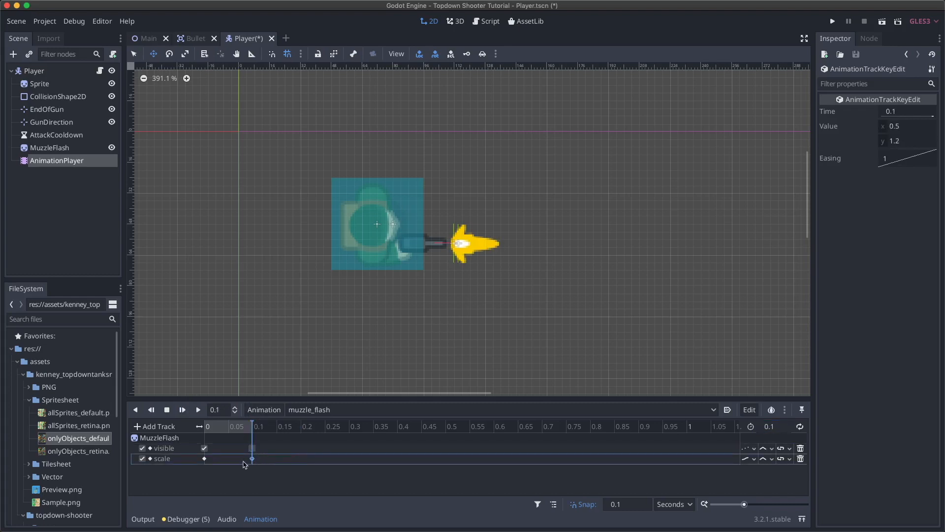
left_click(182, 410)
left_click(183, 412)
left_click(182, 411)
left_click(183, 411)
left_click(183, 411)
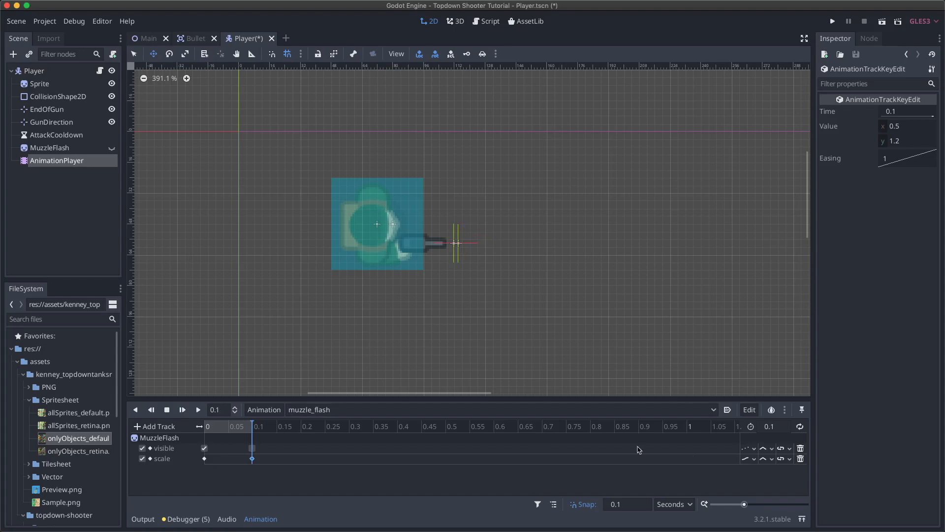
- Set the animation's length to 0.05 seconds and try to move both tracks' end keys to match
left_click(788, 428)
type(".05")
key("Return")
left_click(182, 411)
mouse_move(252, 448)
left_mouse_down()
mouse_move(207, 449)
mouse_move(267, 456)
left_mouse_up()
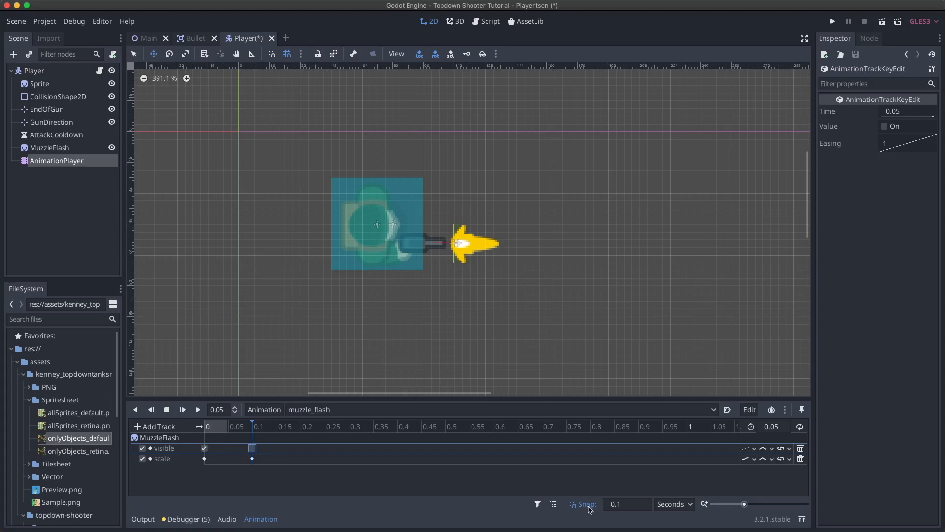
- Set the timeline snap to 0.05 seconds and move the end keys of the visible and scale tracks to 0.05 seconds
left_click(635, 504)
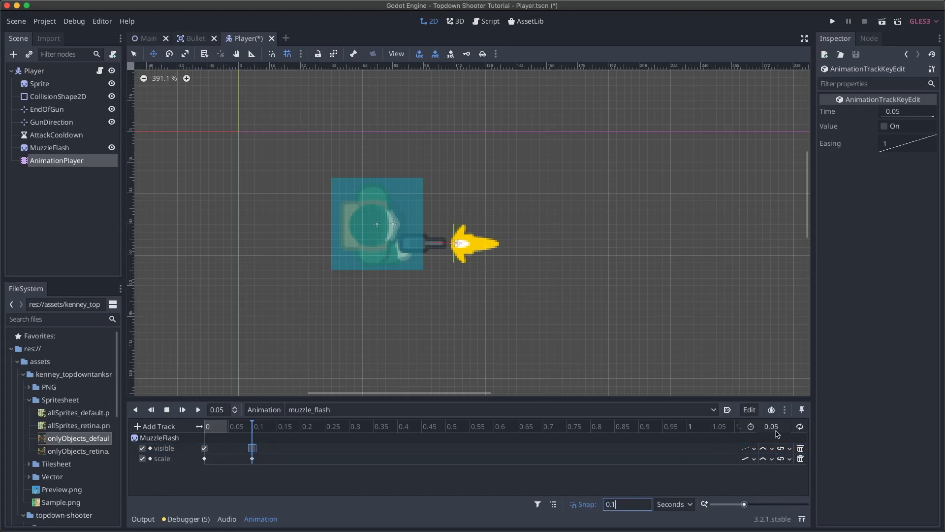
type("05")
key("Return")
left_click(252, 449)
left_click_drag(253, 448, 229, 458)
- Preview the shortened muzzle_flash animation several times and save the Player scene
left_click(183, 409)
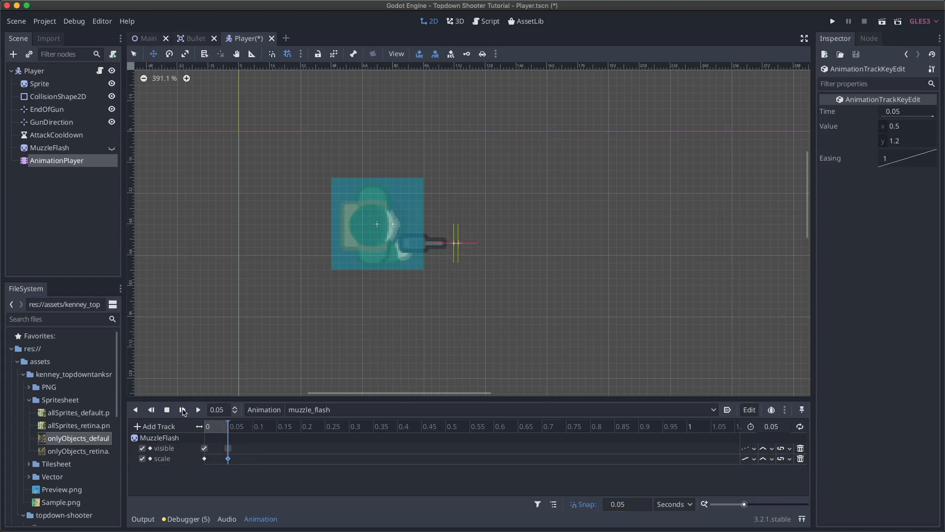
left_click(182, 410)
left_click(182, 409)
left_click(183, 410)
left_click(183, 409)
key("super+s")
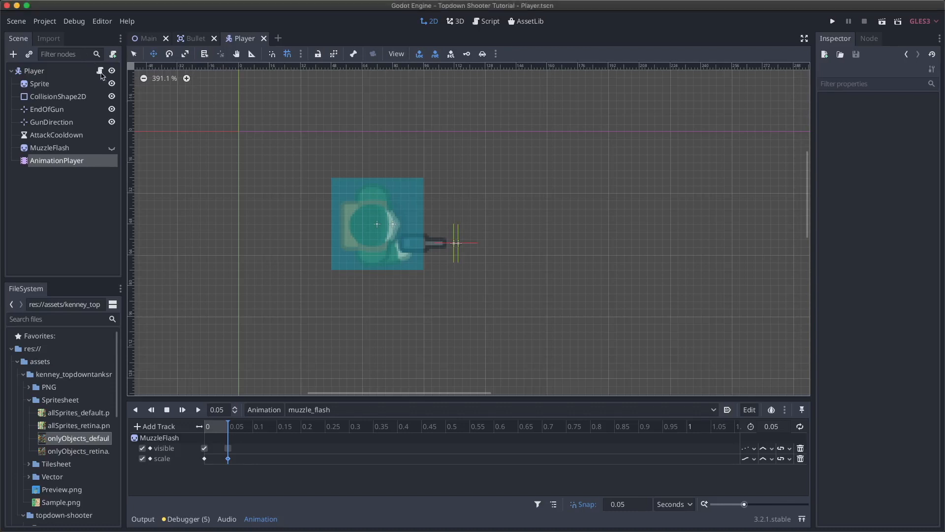
- In the Player script, declare "onready var animation_play = $AnimationPlayer" below the attack_cooldown variable
left_click(101, 72)
scroll(366, 169, "up", 6)
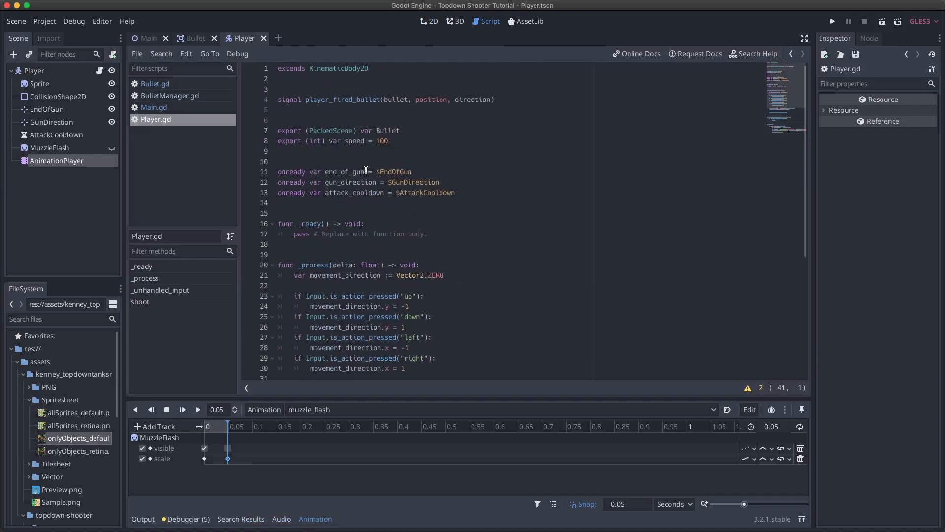
left_click(480, 191)
key("Return")
type("onready var animation_")
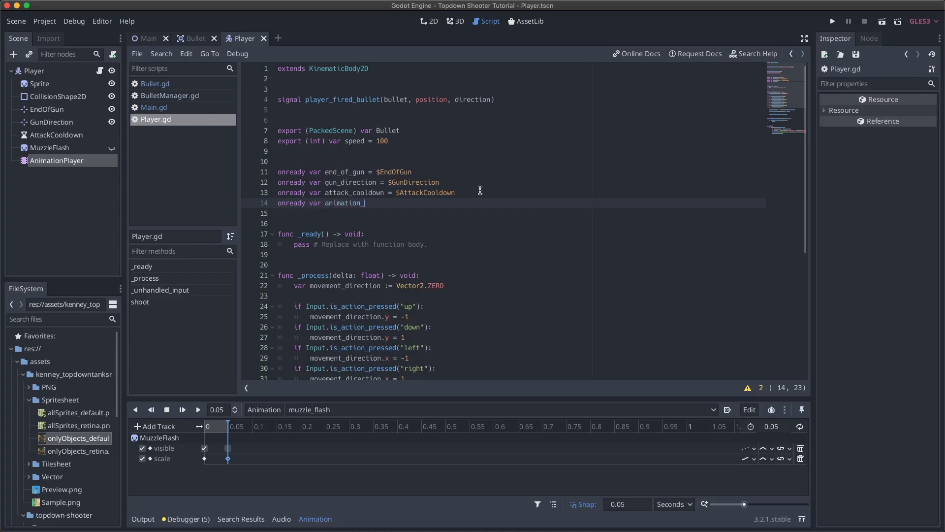
type("play = $AnimationPlayer")
- Start a line with animation_play after attack_cooldown.start() in shoot(), and rename the declared variable to animation_player
scroll(447, 270, "down", 3)
scroll(447, 271, "down", 4)
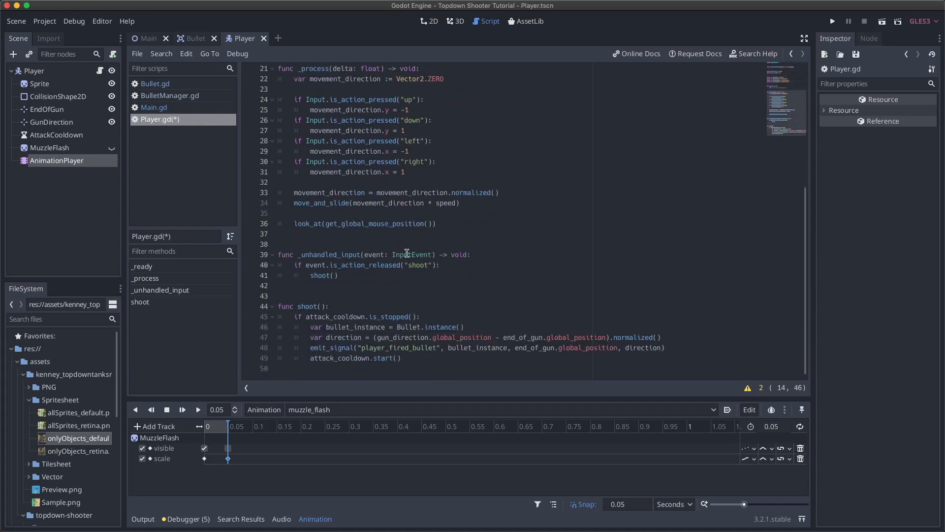
left_click(403, 358)
key("Return")
type("anim")
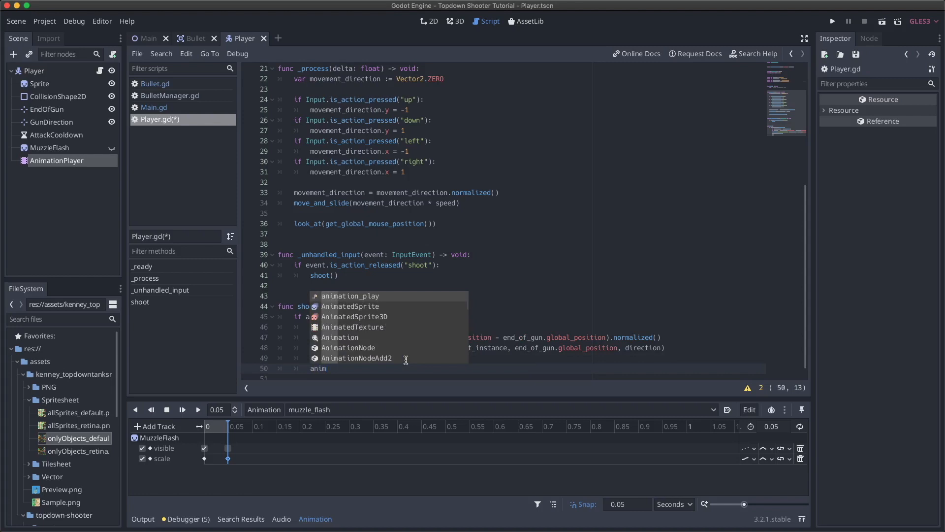
key("Return")
scroll(378, 177, "up", 7)
left_click(384, 204)
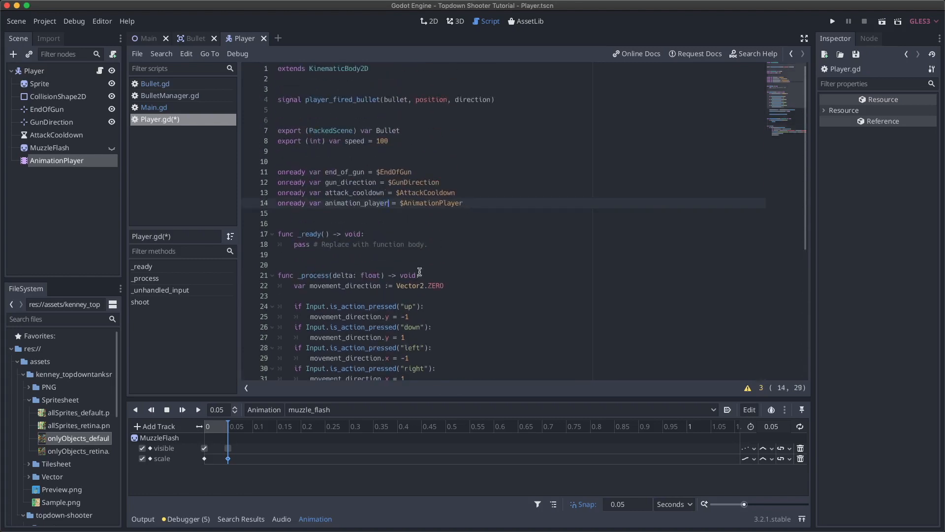
- Complete the last line of shoot() as animation_player.play("muzzle_flash")
scroll(411, 287, "down", 7)
left_click(377, 358)
type("er.st")
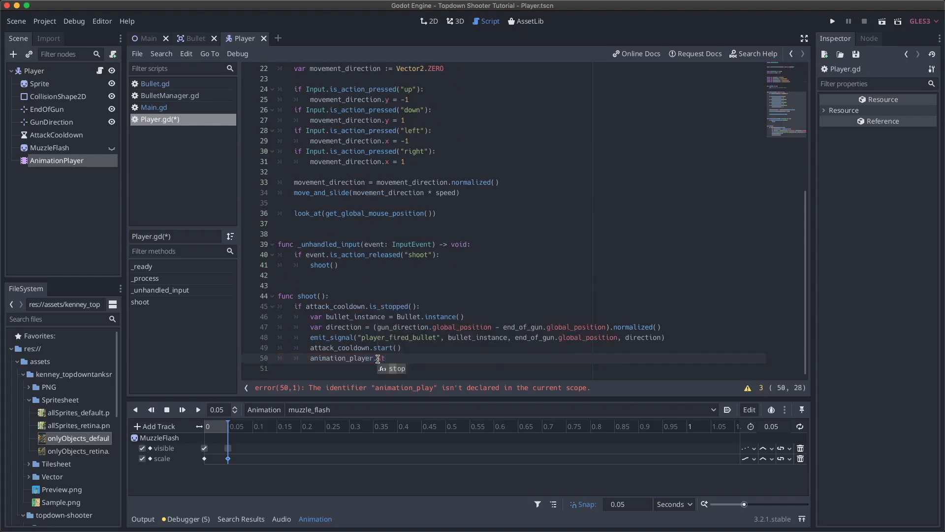
key("BackSpace")
key("BackSpace")
type("pla")
key("Return")
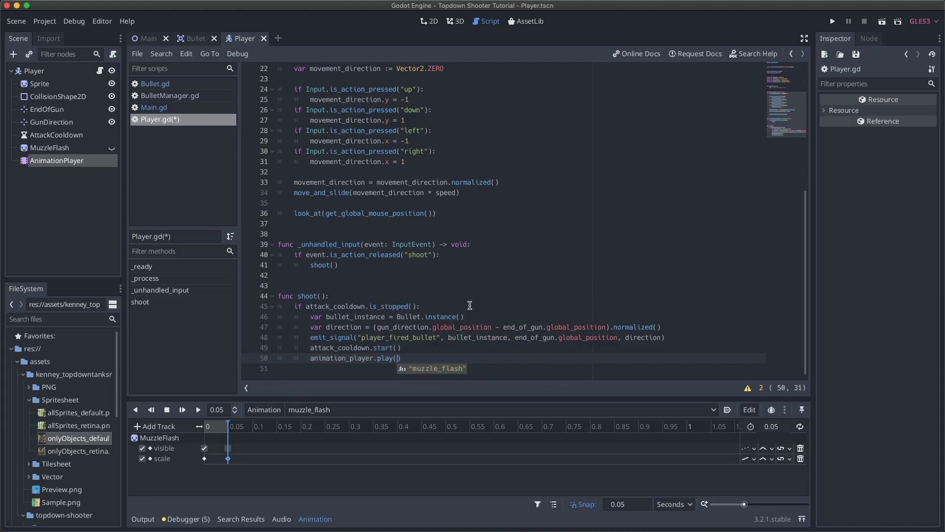
key("Return")
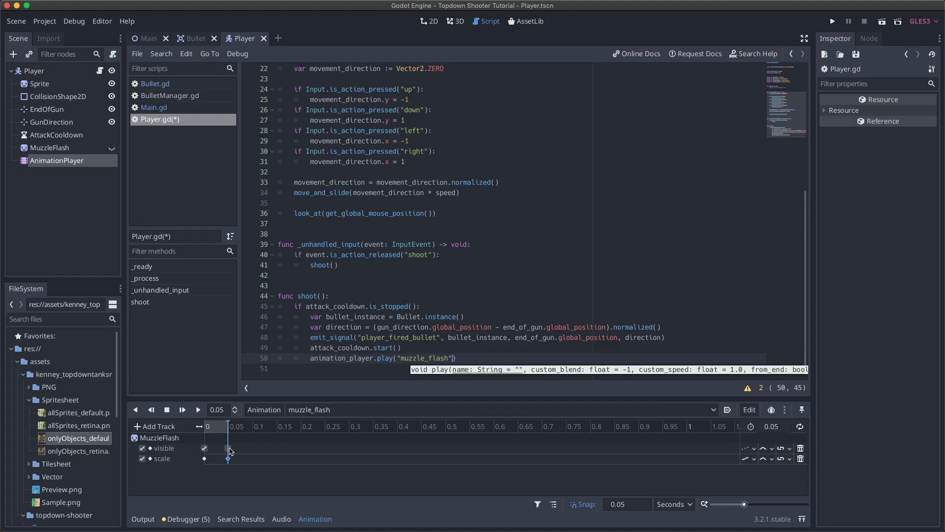
- Run the game and move and shoot in several directions to test the muzzle flash, then close it
left_click(349, 345)
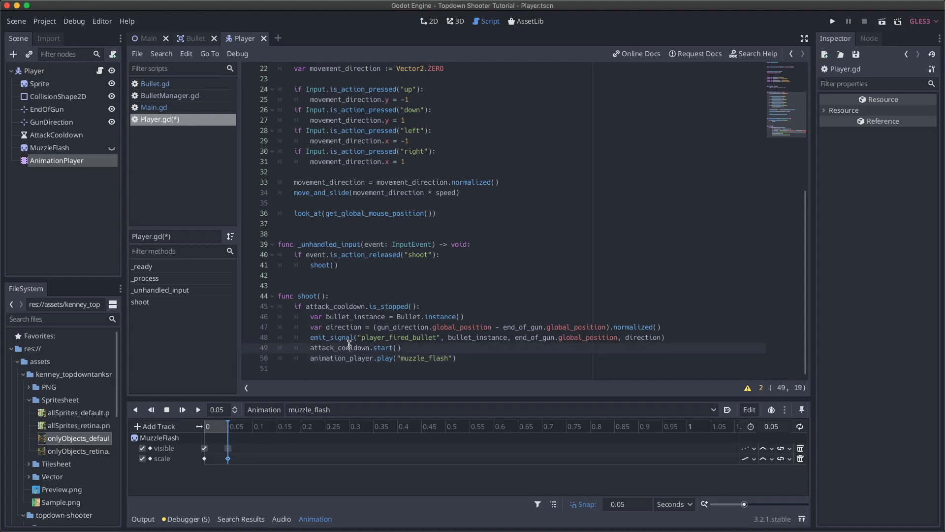
key("super+b")
left_click(454, 234)
key("s")
left_click(454, 205)
key("d")
left_click(435, 170)
left_click(400, 139)
left_click(313, 157)
left_click(292, 165)
left_click(441, 169)
left_click(371, 155)
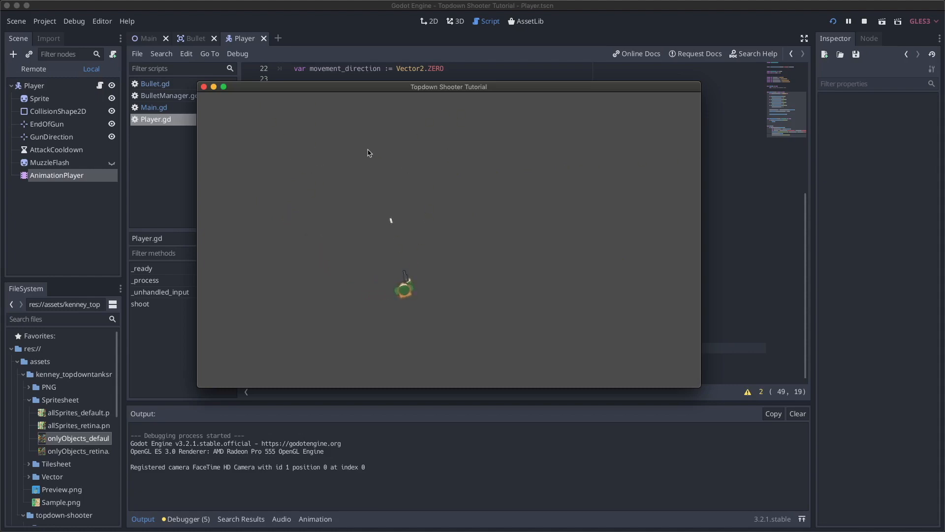
left_click(358, 154)
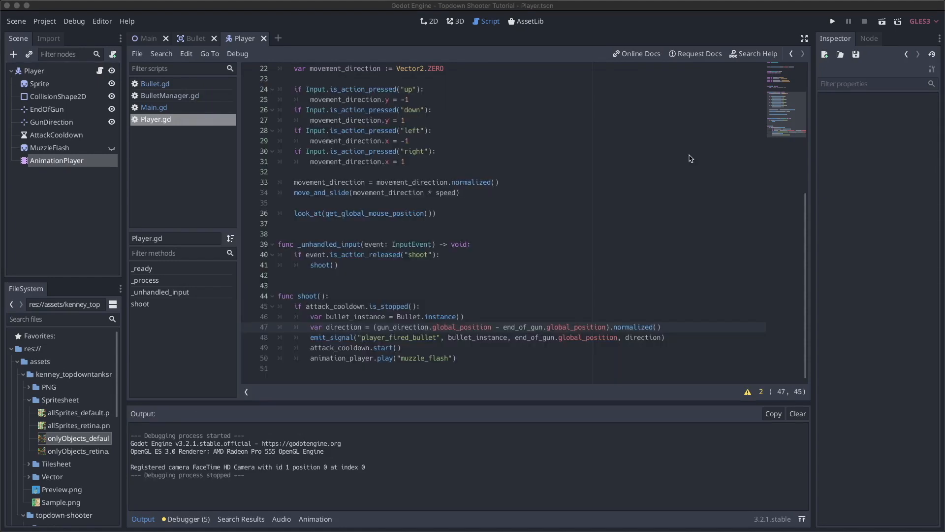